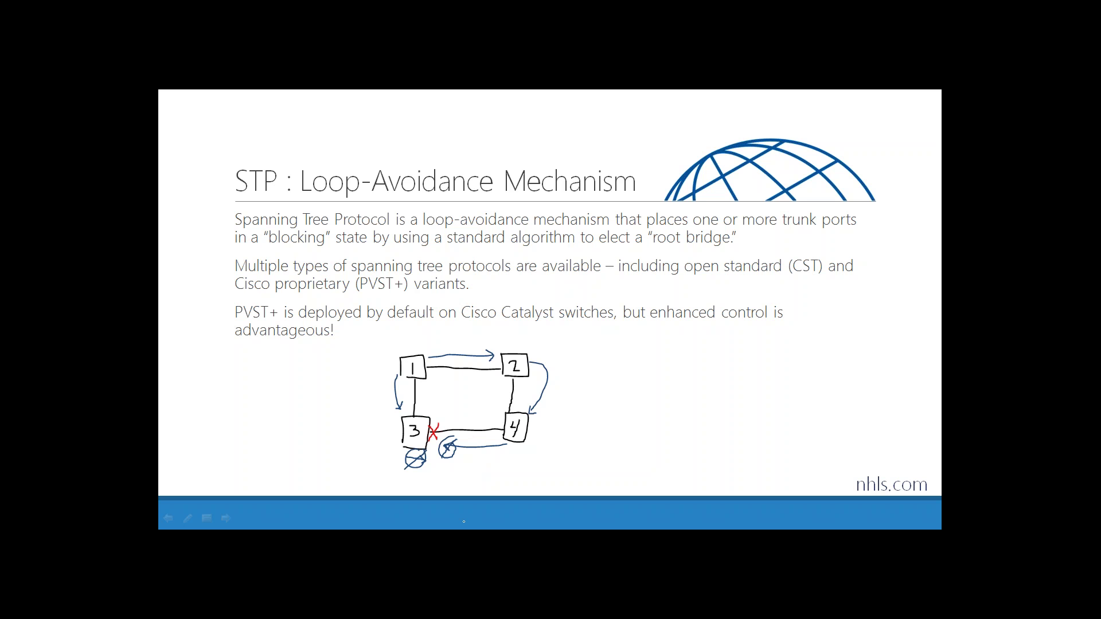
- Switch from the slide show to Cisco Packet Tracer and enlarge the four-switch STP topology
{"action": "key", "text": "super"}
{"action": "key", "text": "super"}
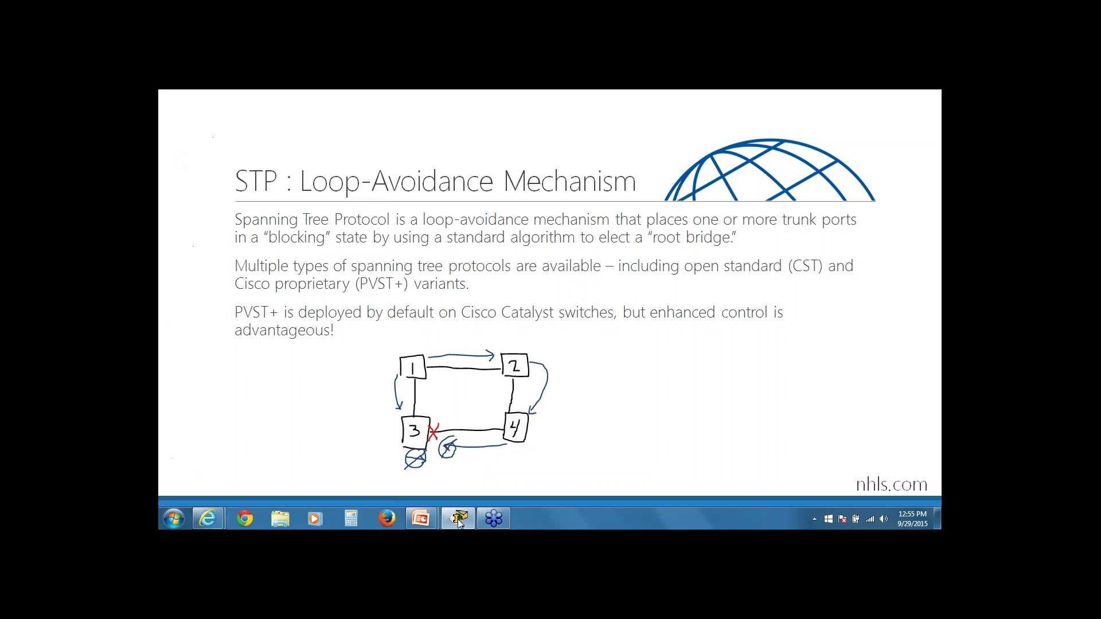
{"action": "left_click", "coordinate": [458, 521]}
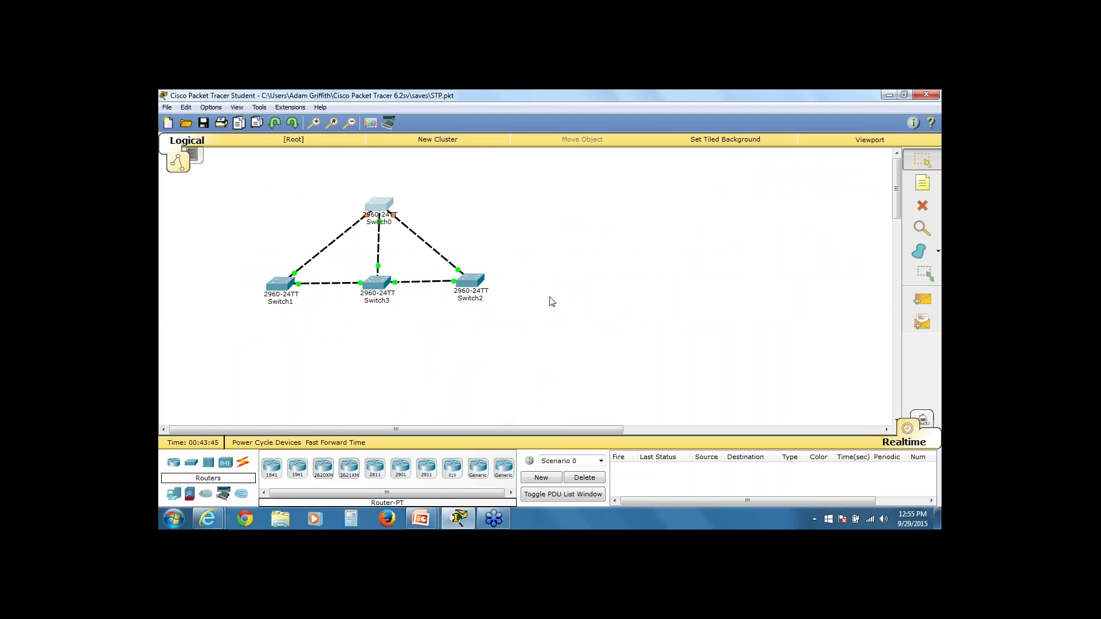
{"action": "left_click", "coordinate": [314, 123]}
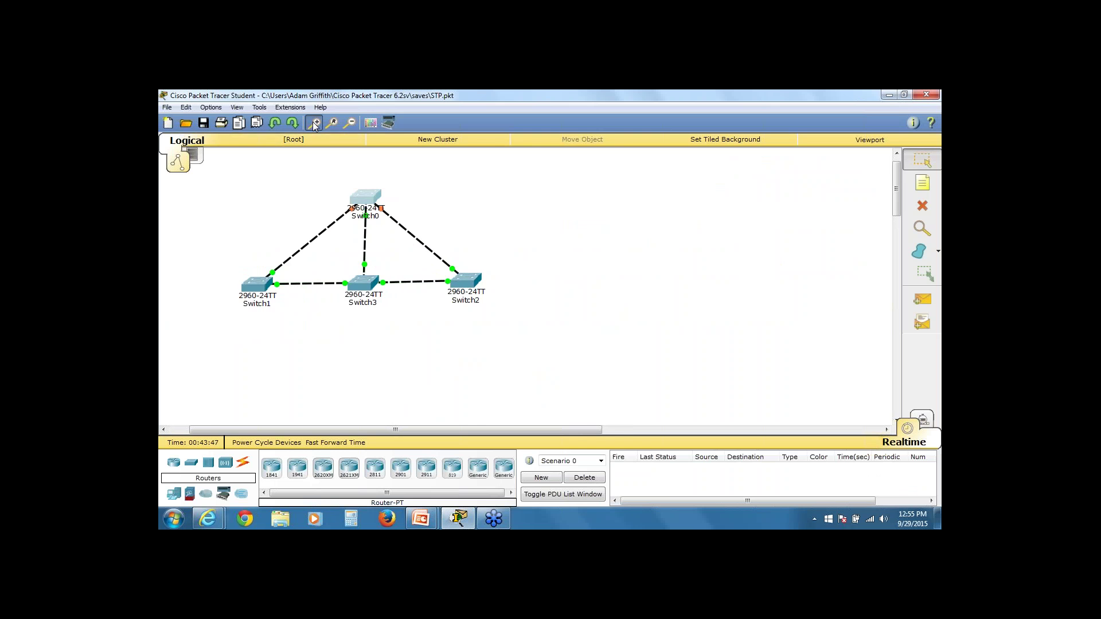
{"action": "left_click", "coordinate": [313, 123]}
{"action": "left_click_drag", "start_coordinate": [460, 429], "coordinate": [431, 429]}
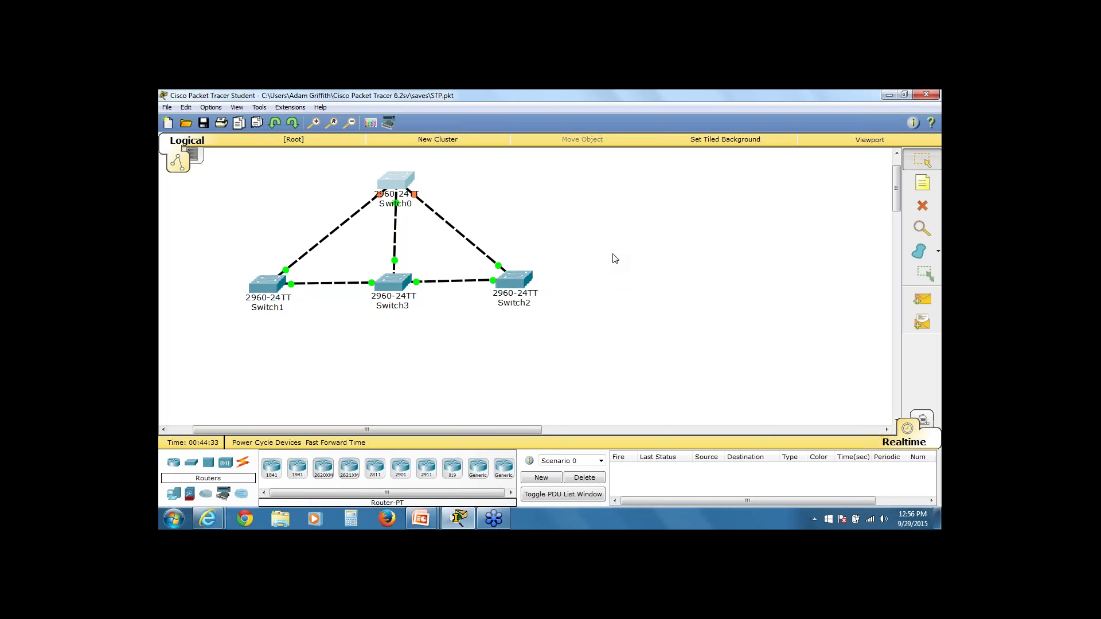
- Enter privileged EXEC mode on Switch0 and display its VLAN 1 details with show spanning-tree vlan 1
{"action": "left_click", "coordinate": [396, 183]}
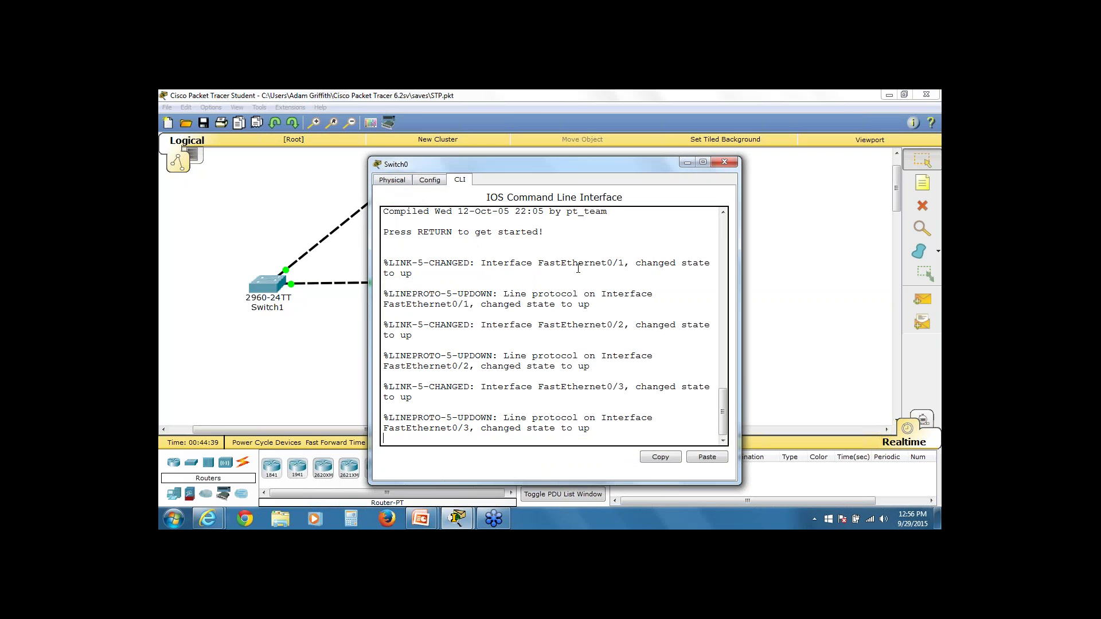
{"action": "key", "text": "Return"}
{"action": "type", "text": "en"}
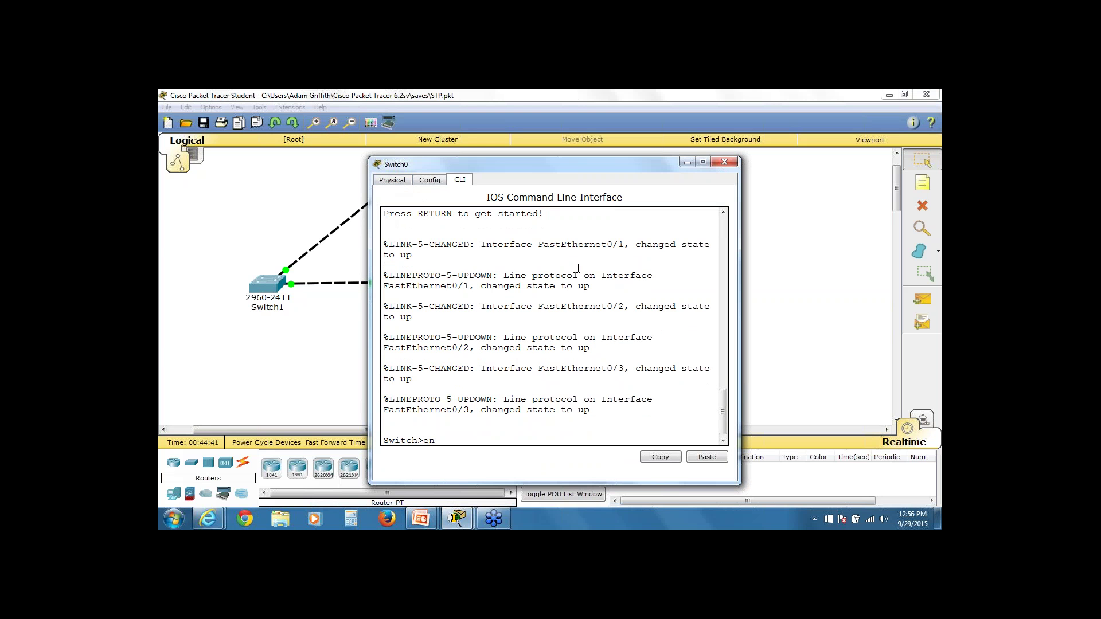
{"action": "key", "text": "Return"}
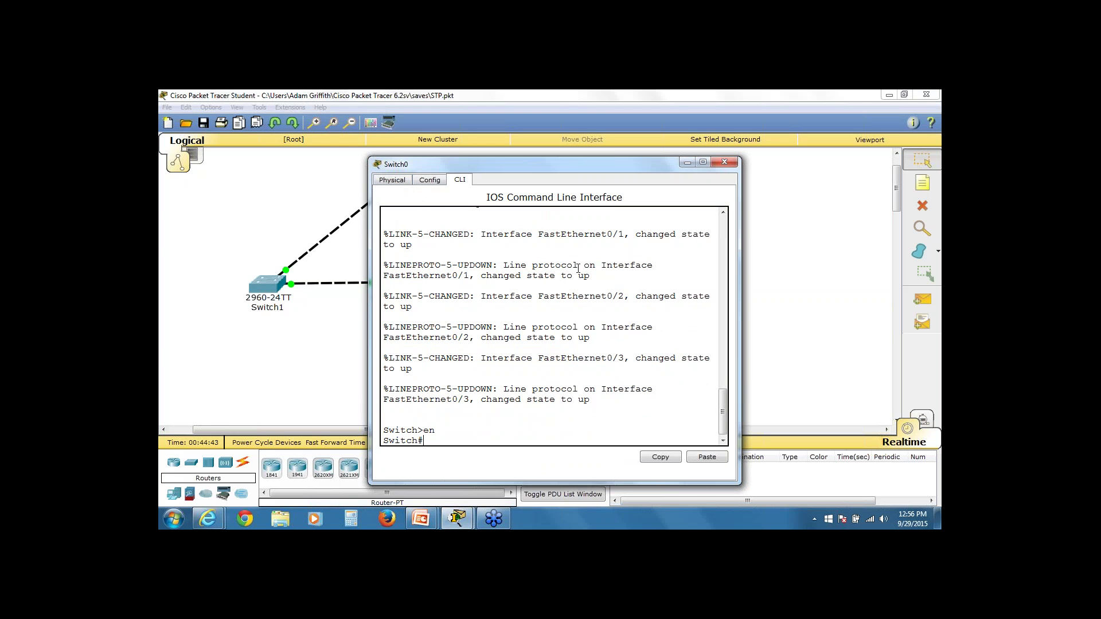
{"action": "type", "text": "show spanning-tree vlan 1"}
{"action": "key", "text": "Return"}
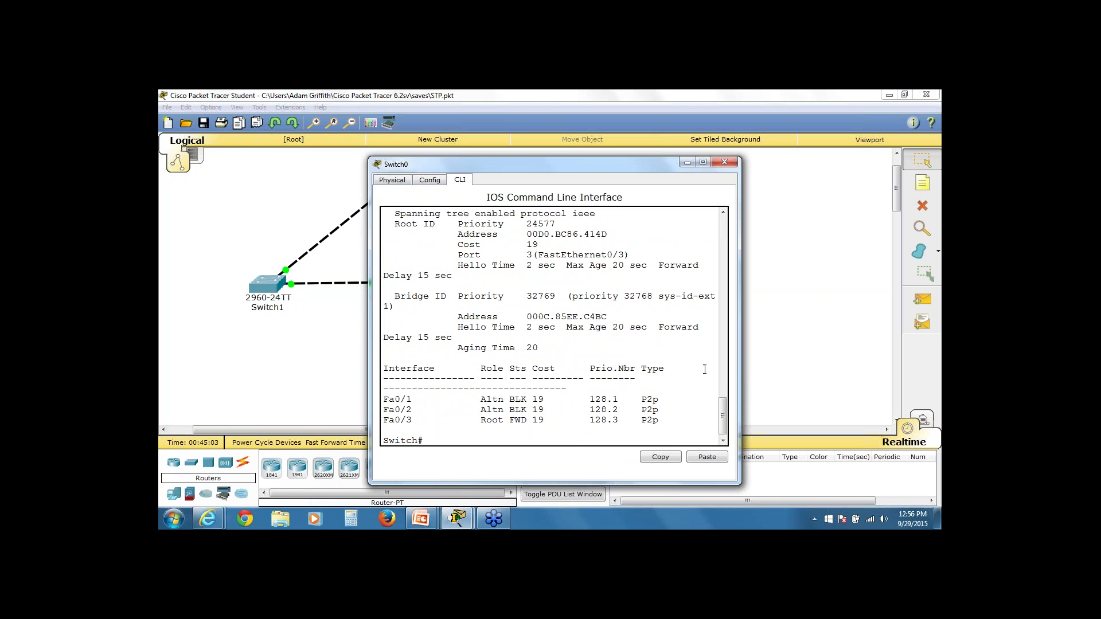
{"action": "left_click_drag", "start_coordinate": [584, 157], "coordinate": [583, 117]}
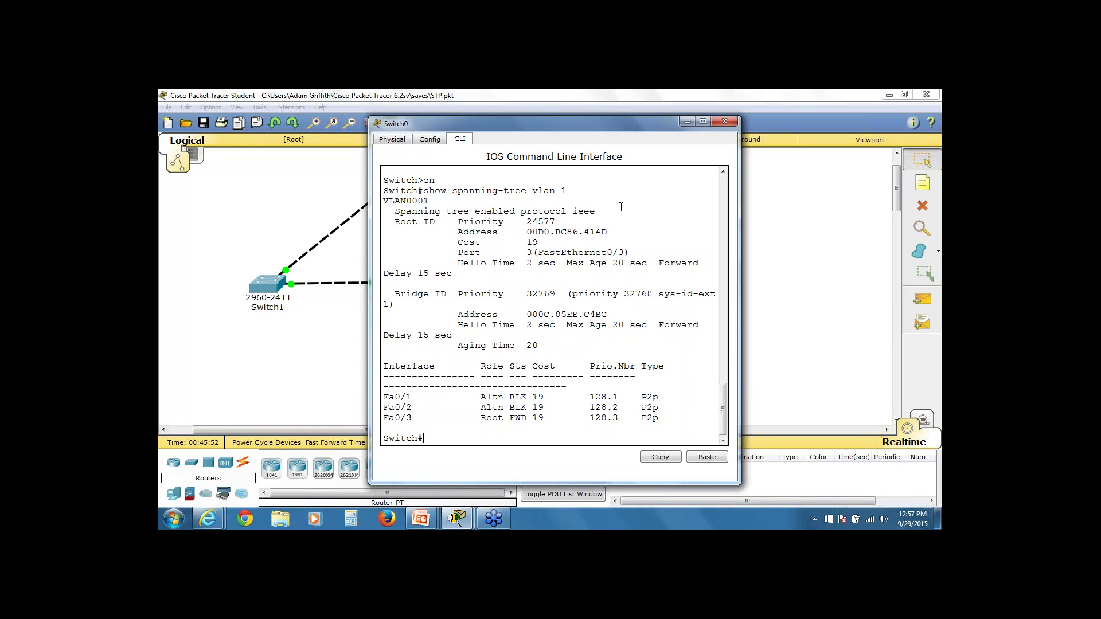
{"action": "left_click", "coordinate": [724, 124]}
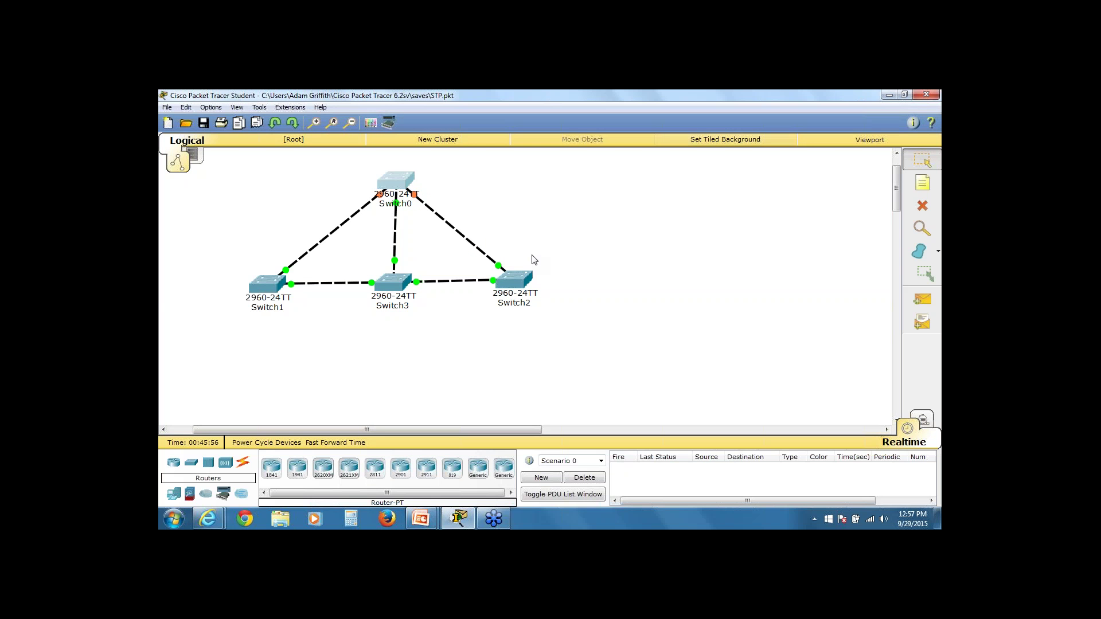
- Open Switch3's command line interface and enter privileged EXEC mode
{"action": "left_click", "coordinate": [392, 284]}
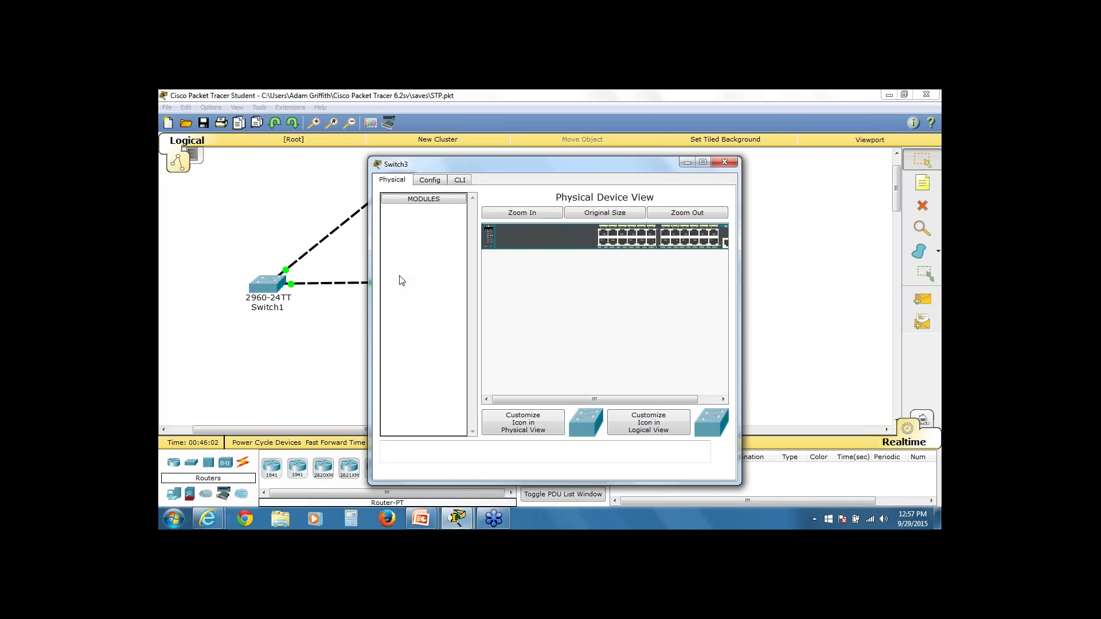
{"action": "left_click", "coordinate": [459, 182]}
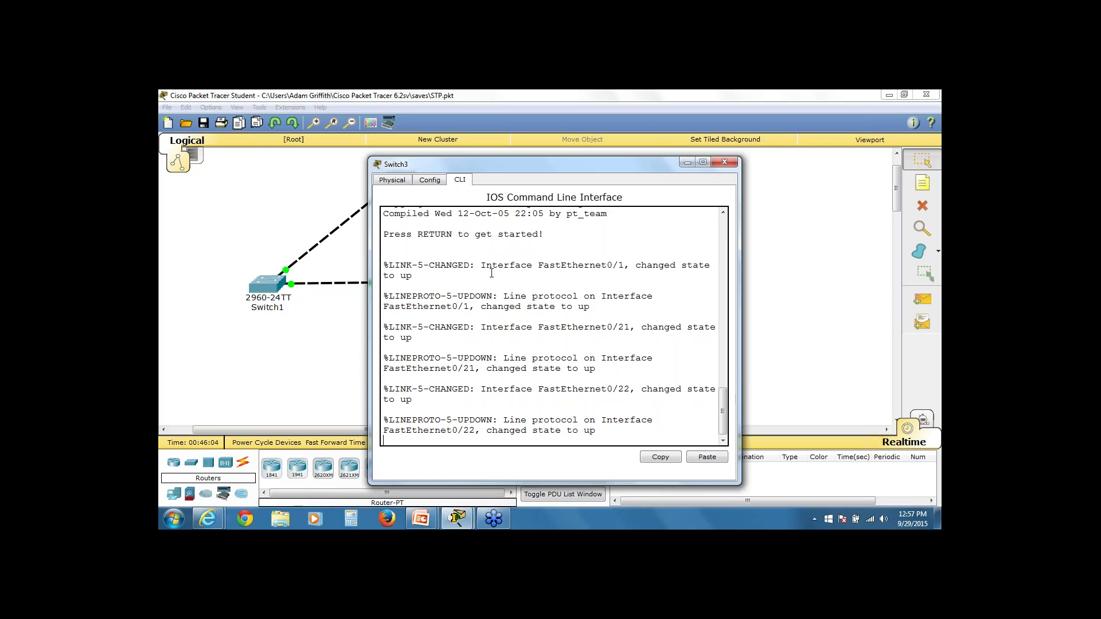
{"action": "key", "text": "Return"}
{"action": "type", "text": "en"}
{"action": "key", "text": "Return"}
{"action": "type", "text": "conf"}
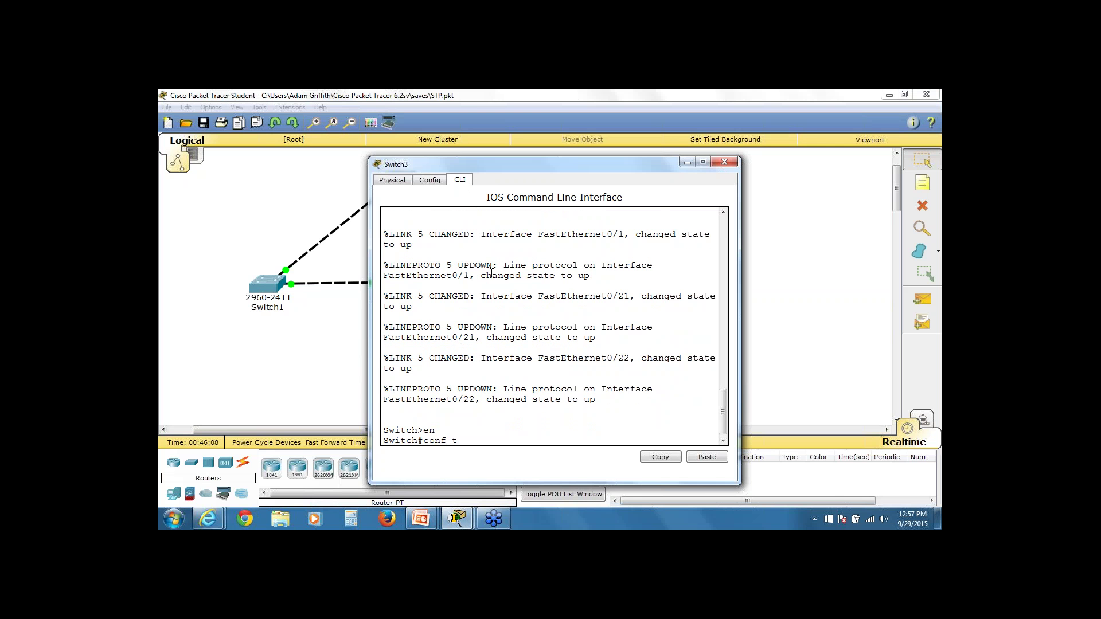
{"action": "type", "text": " t"}
{"action": "key", "text": "Return"}
{"action": "type", "text": "exit"}
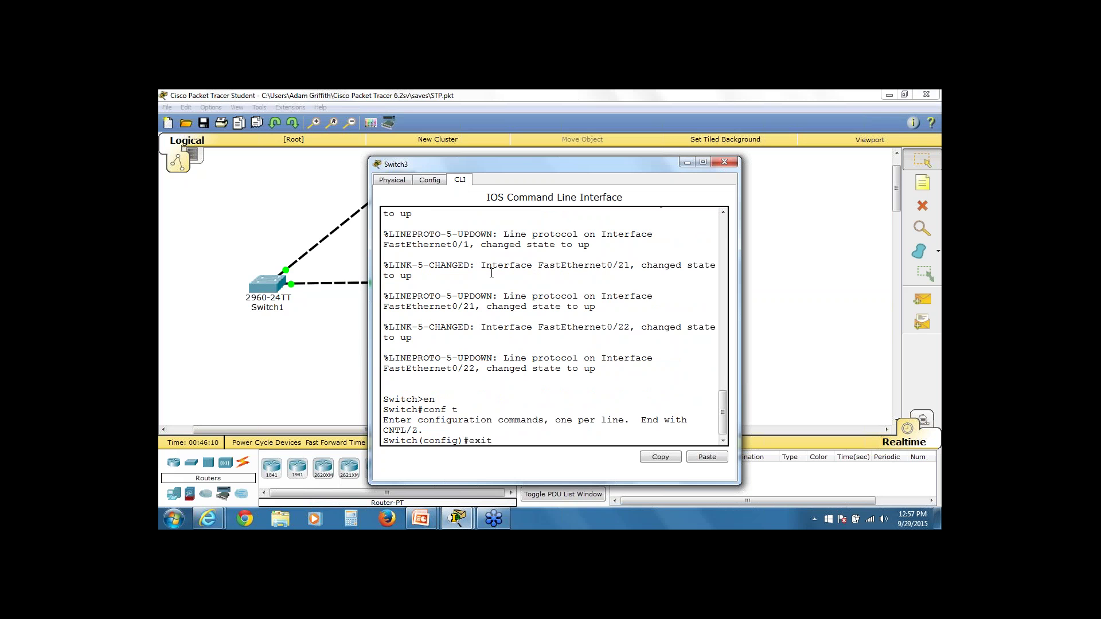
{"action": "key", "text": "Return"}
- Run show spanning-tree vlan 1 on Switch3 and highlight the root bridge line in the output
{"action": "type", "text": "showsp"}
{"action": "key", "text": "BackSpace"}
{"action": "key", "text": "BackSpace"}
{"action": "type", "text": "span"}
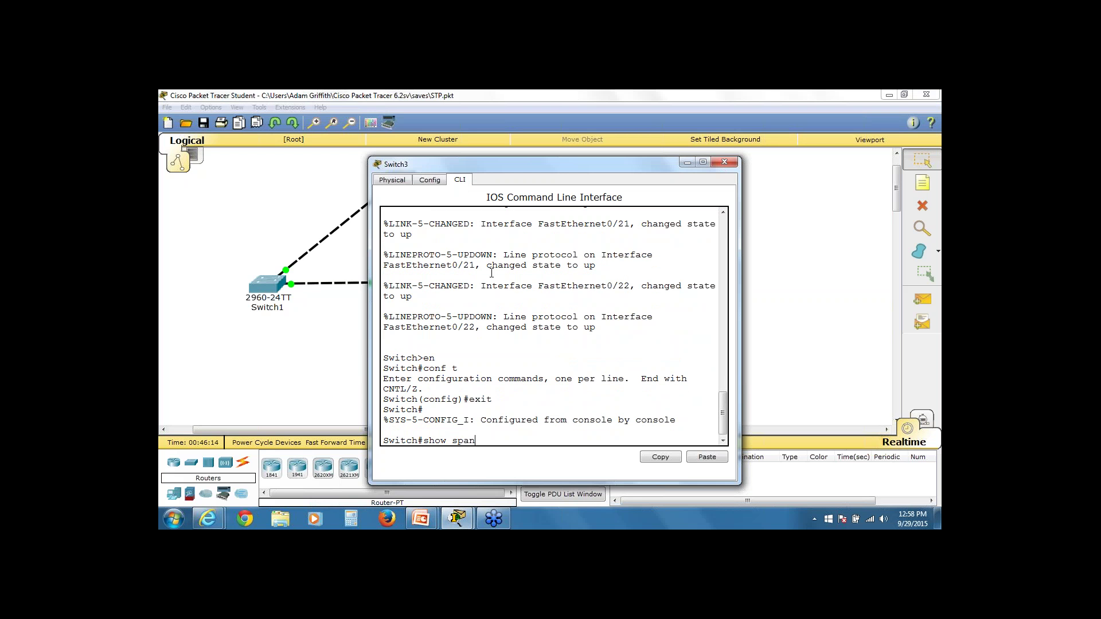
{"action": "type", "text": "ning-tree vlan 1"}
{"action": "key", "text": "Return"}
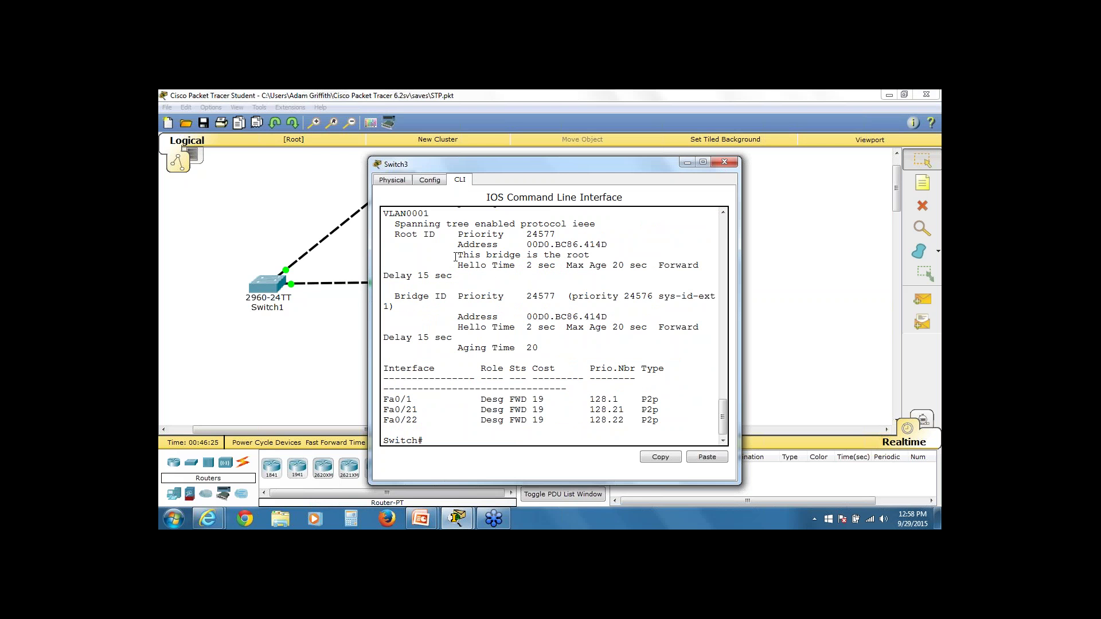
{"action": "left_click_drag", "start_coordinate": [455, 256], "coordinate": [599, 258]}
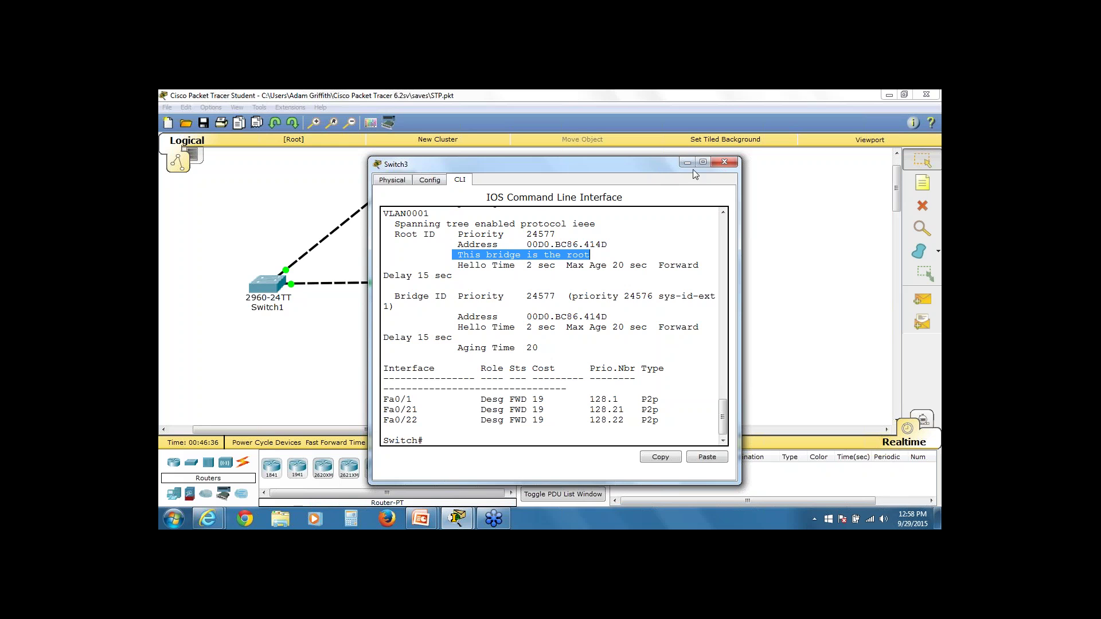
{"action": "left_click", "coordinate": [725, 162]}
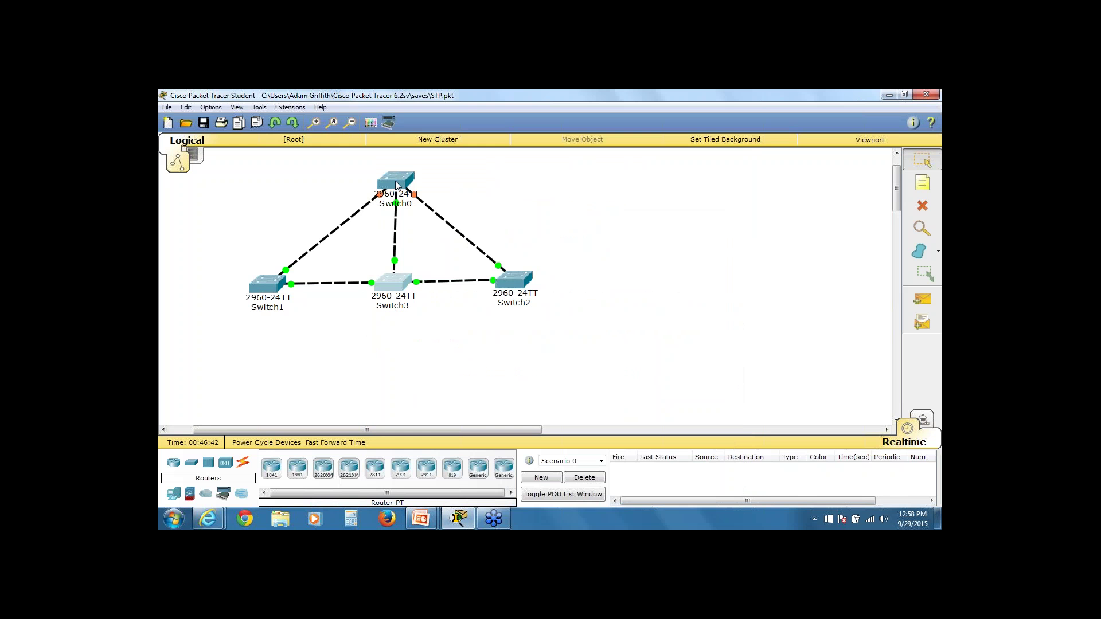
- Make Switch0 the primary root bridge for VLAN 1 with spanning-tree vlan 1 root primary in global configuration mode
{"action": "left_click", "coordinate": [396, 185]}
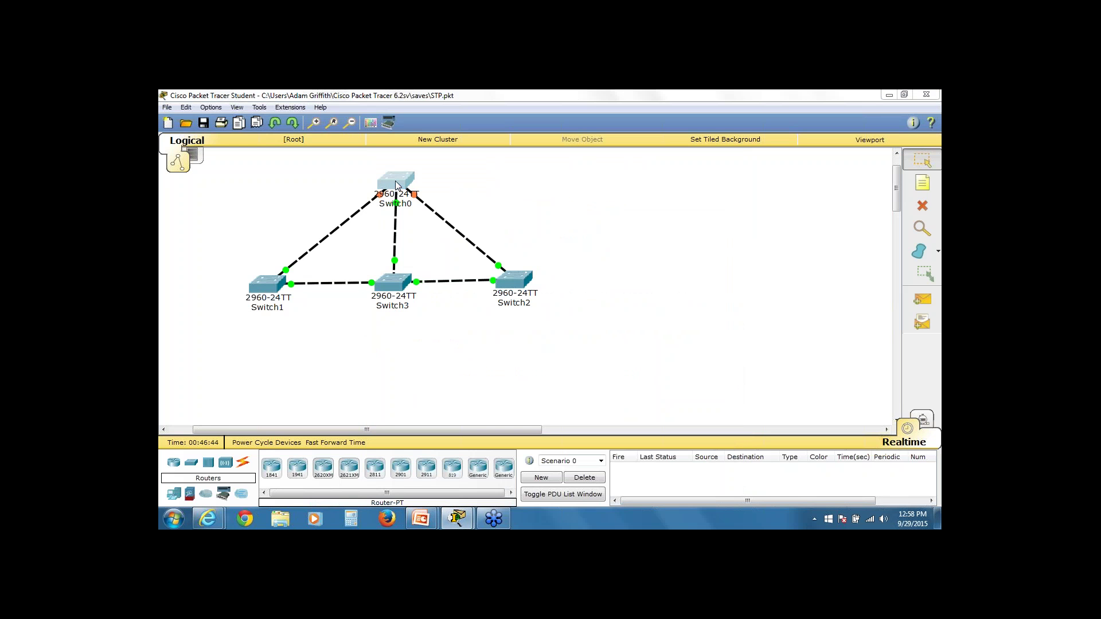
{"action": "type", "text": "co"}
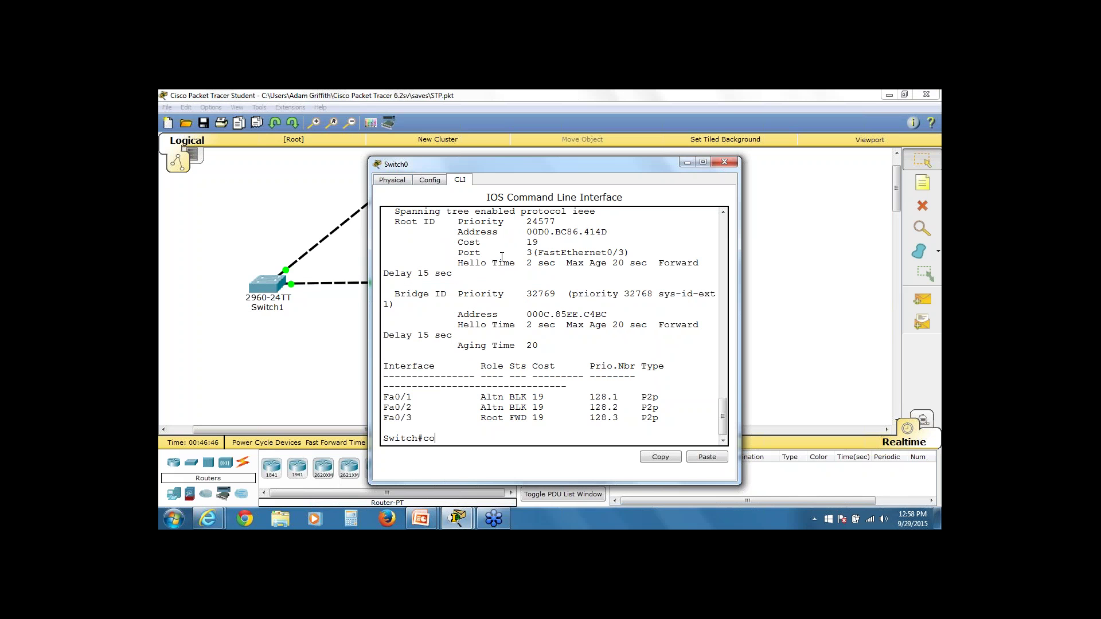
{"action": "type", "text": "nf t"}
{"action": "key", "text": "Return"}
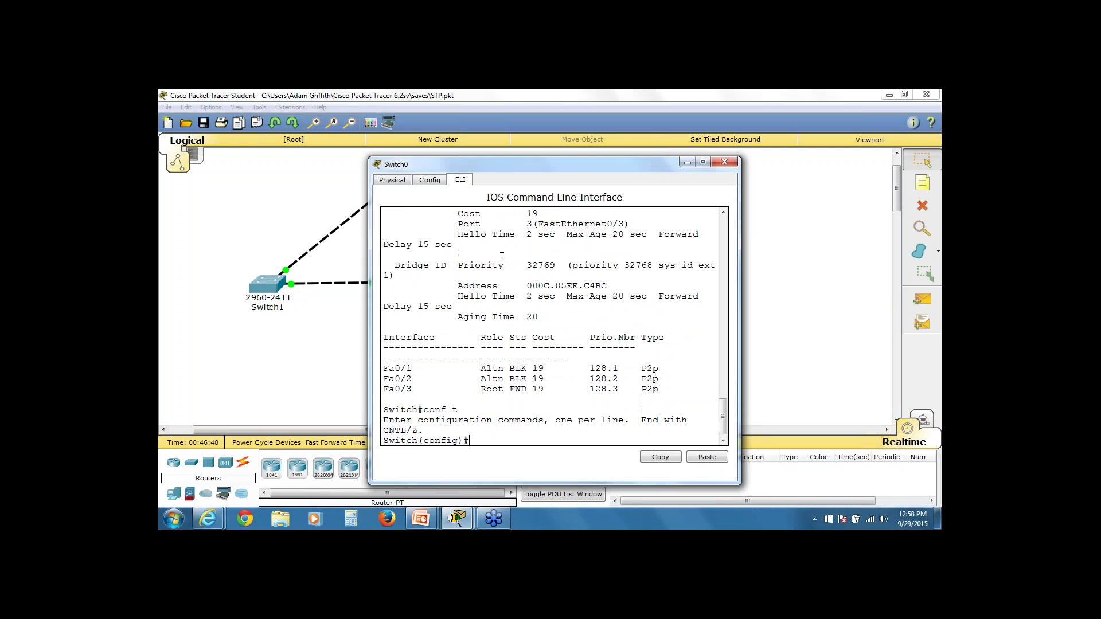
{"action": "type", "text": "sp"}
{"action": "type", "text": "anning-tree vlan 1 root primary"}
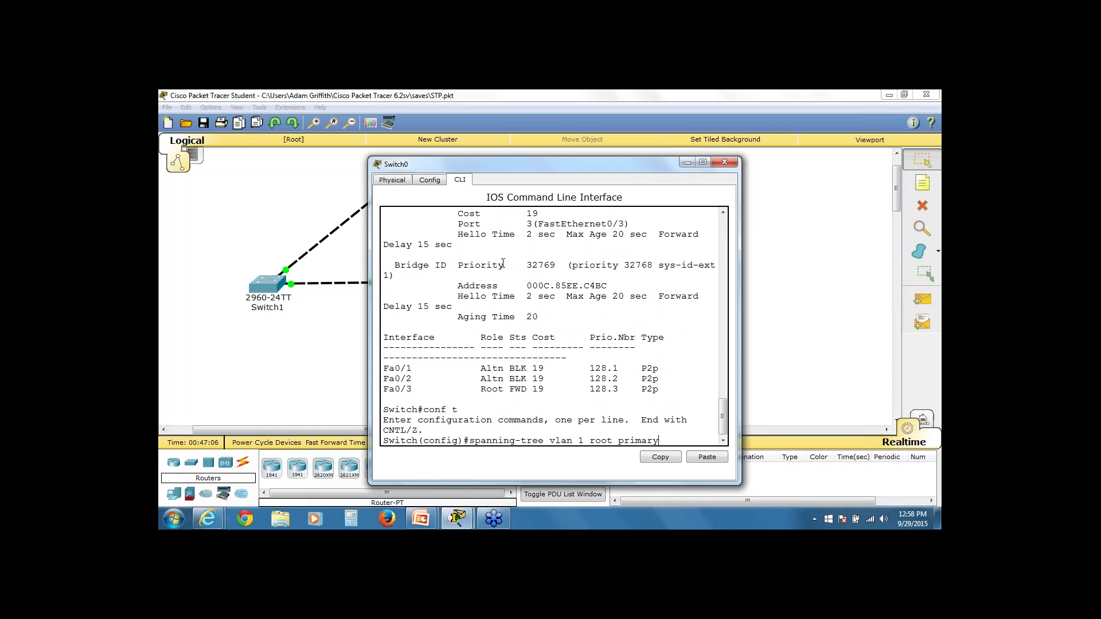
{"action": "key", "text": "Return"}
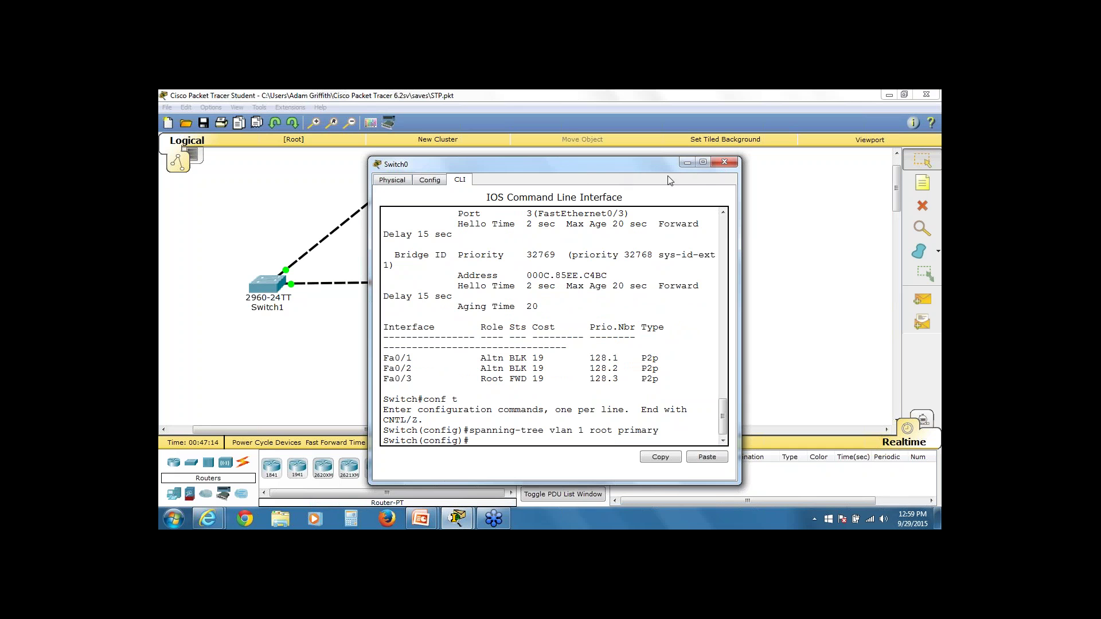
{"action": "left_click", "coordinate": [725, 162]}
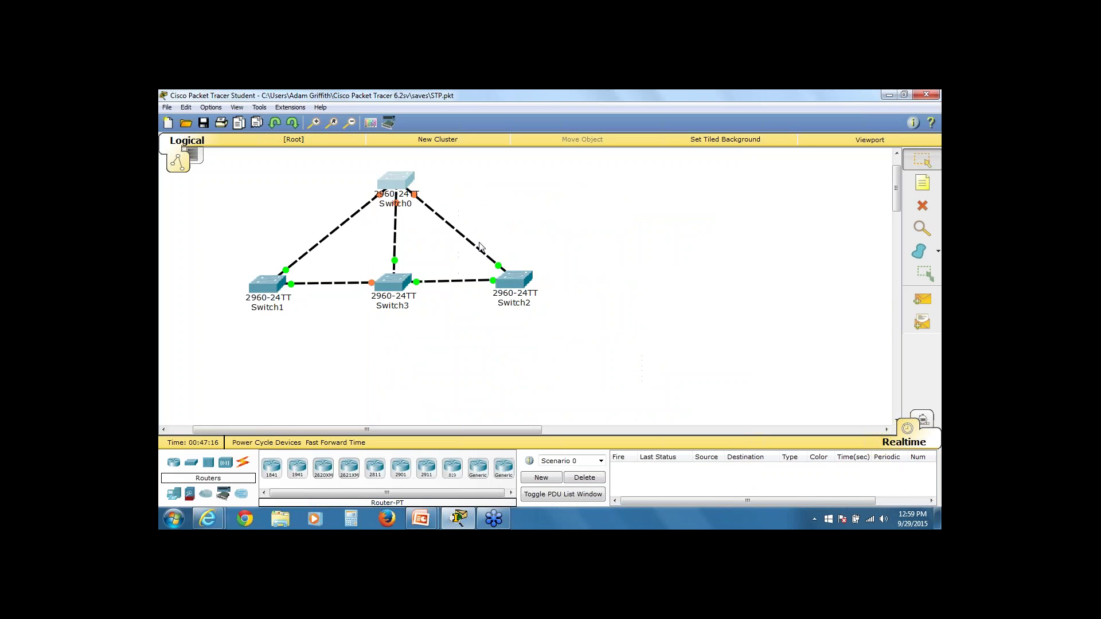
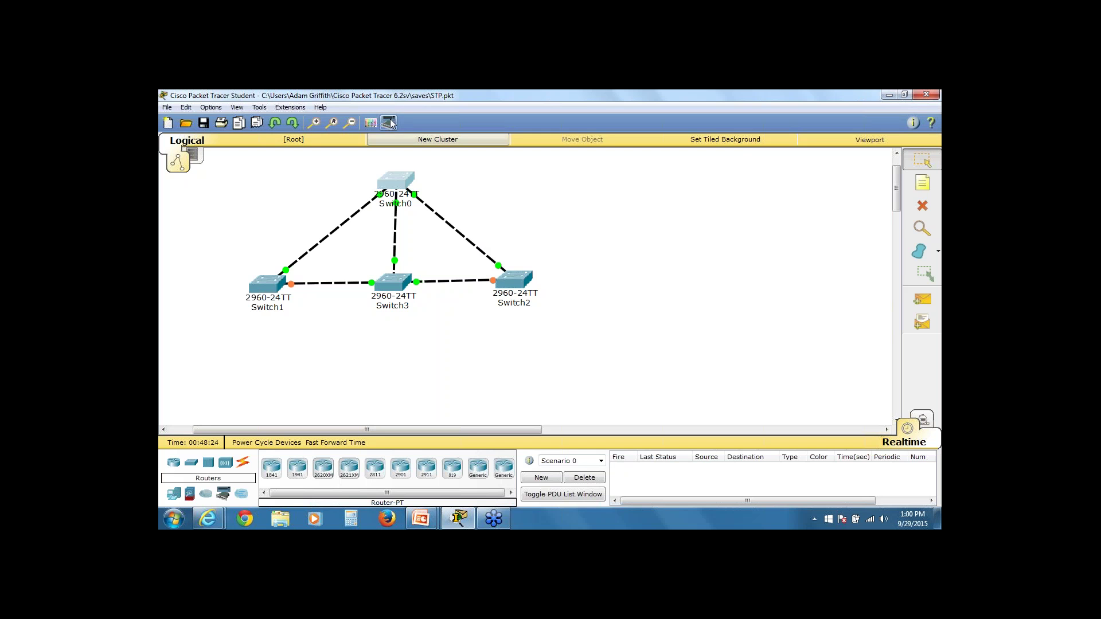
- Leave configuration mode on Switch0, run show spanning-tree vlan 1 and highlight the root bridge line
{"action": "left_click", "coordinate": [392, 182]}
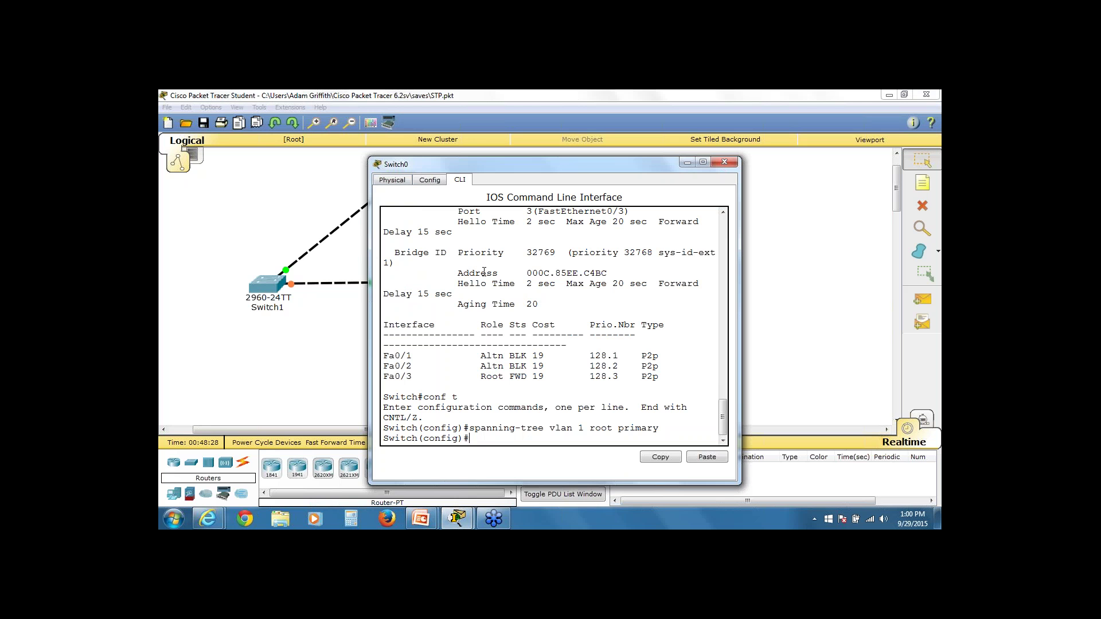
{"action": "type", "text": "exit"}
{"action": "key", "text": "Return"}
{"action": "key", "text": "Return"}
{"action": "type", "text": "s"}
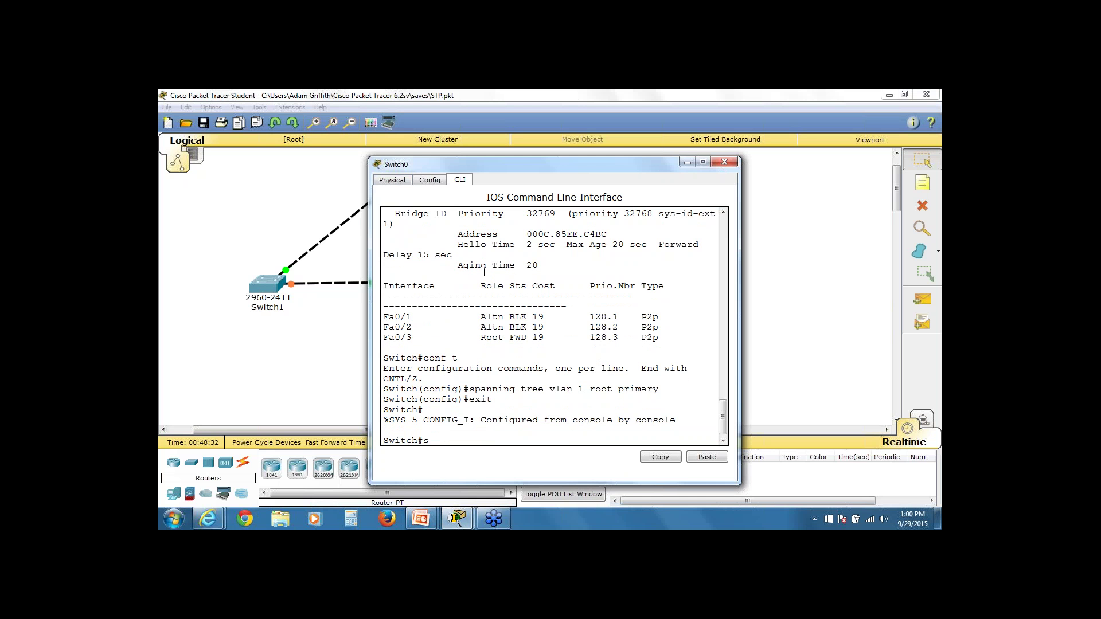
{"action": "type", "text": "how spanning-tree vlan 1"}
{"action": "key", "text": "Return"}
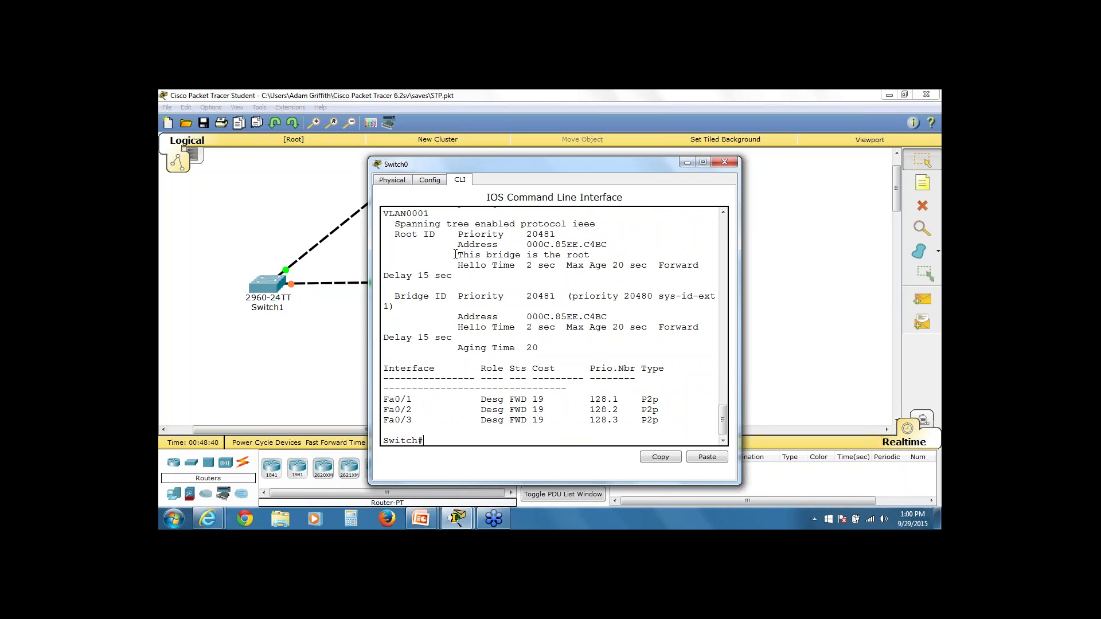
{"action": "left_click_drag", "start_coordinate": [457, 255], "coordinate": [598, 257]}
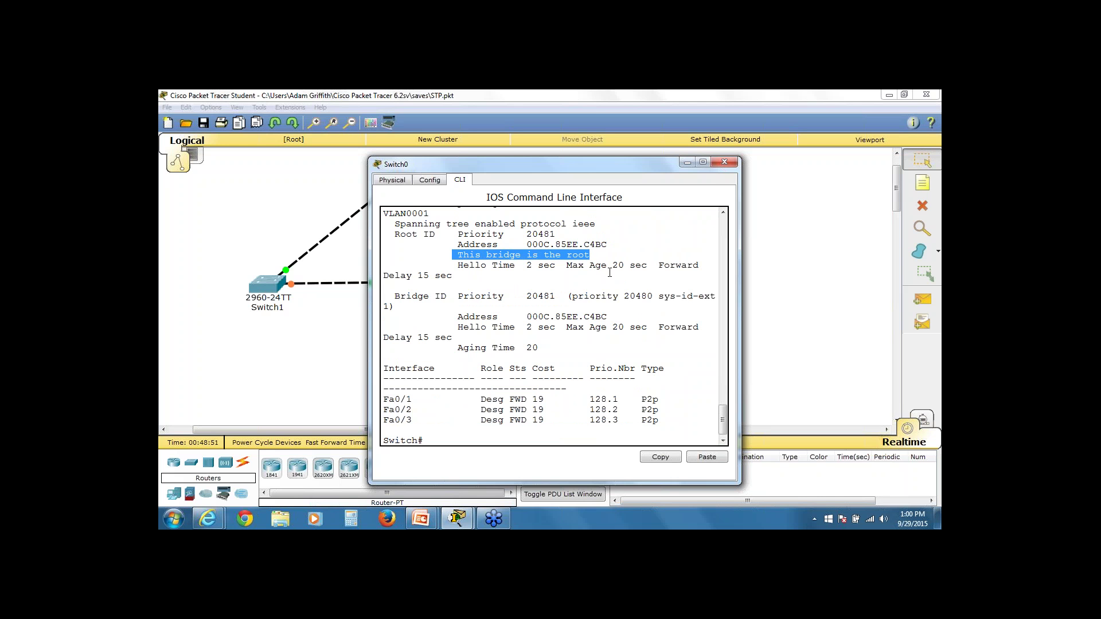
{"action": "left_click", "coordinate": [724, 162]}
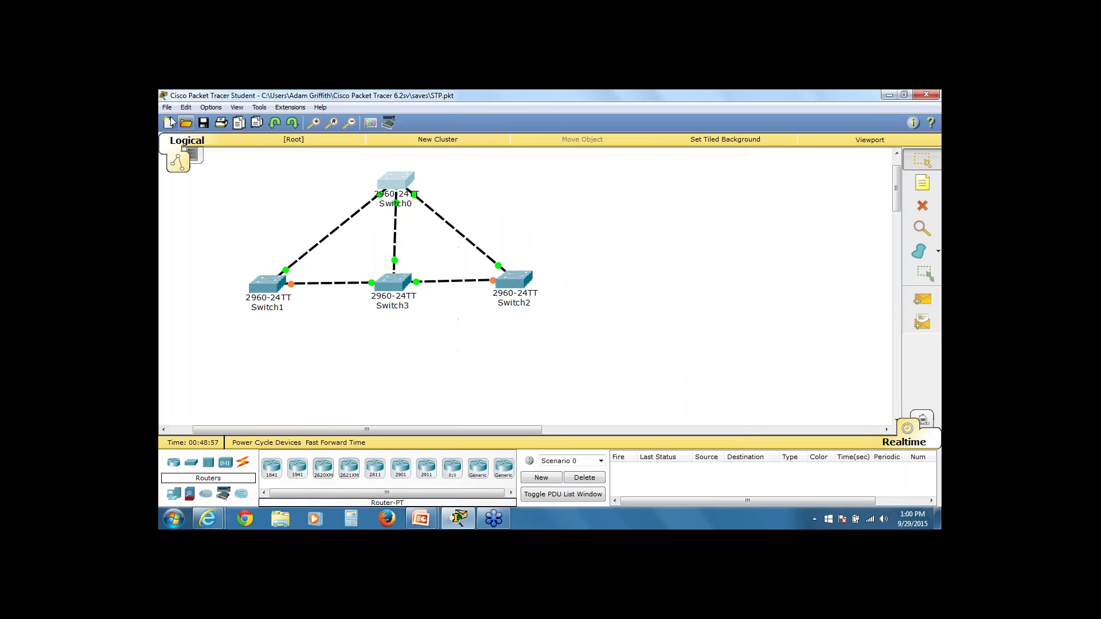
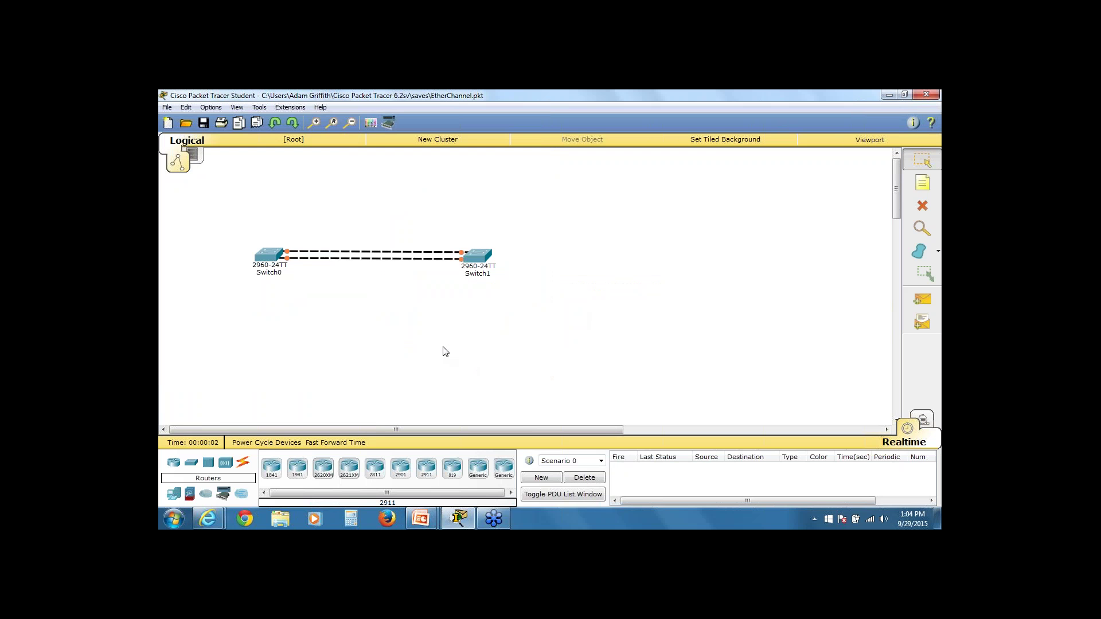
- Connect FastEthernet0/3 on Switch0 to FastEthernet0/3 on Switch1 with a third copper cross-over cable
{"action": "left_click", "coordinate": [315, 122]}
{"action": "left_click", "coordinate": [315, 123]}
{"action": "left_click", "coordinate": [315, 123]}
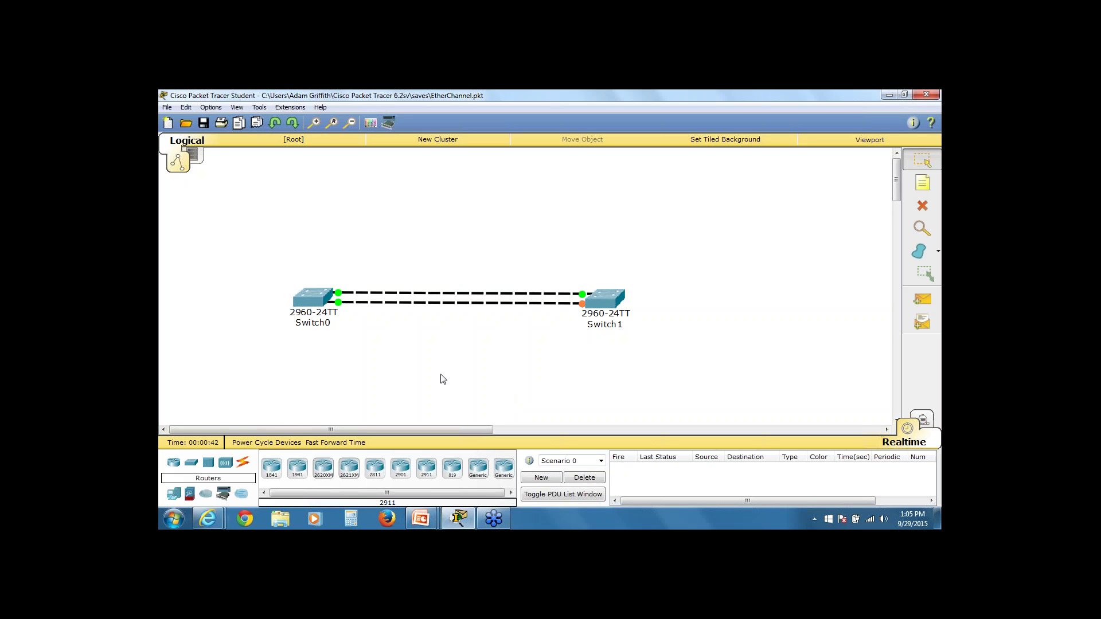
{"action": "left_click", "coordinate": [243, 465]}
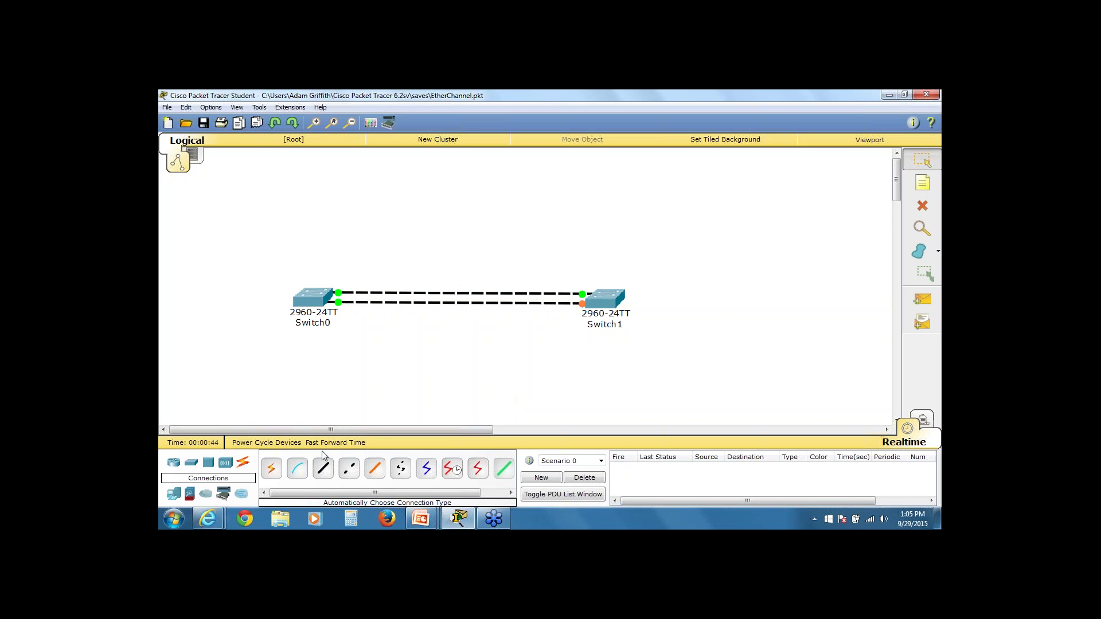
{"action": "left_click", "coordinate": [348, 468]}
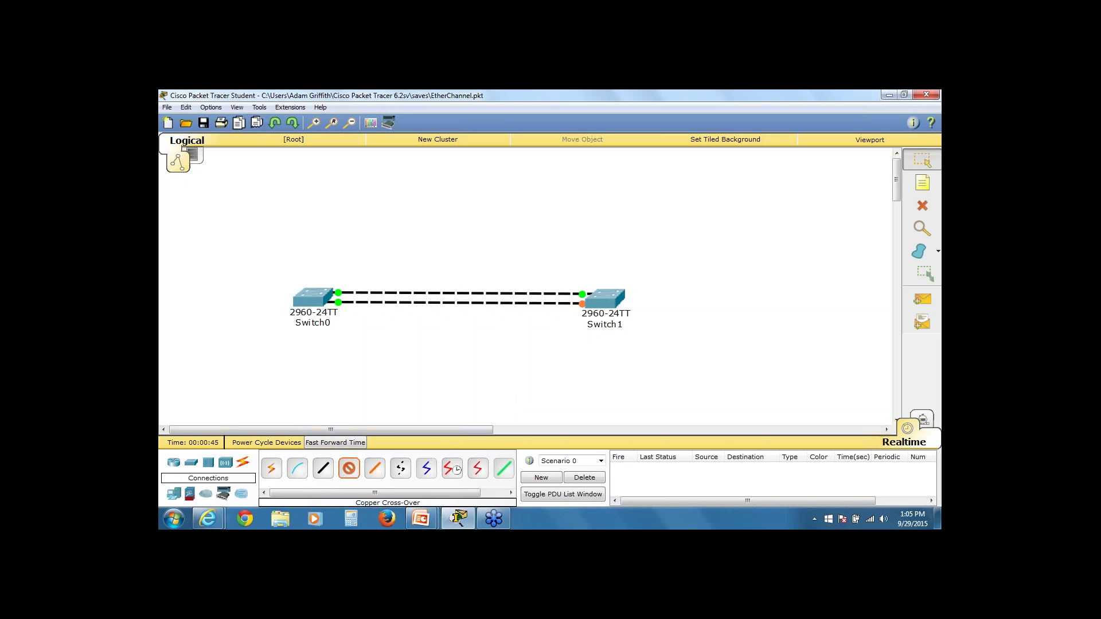
{"action": "left_click", "coordinate": [313, 298]}
{"action": "left_click", "coordinate": [354, 110]}
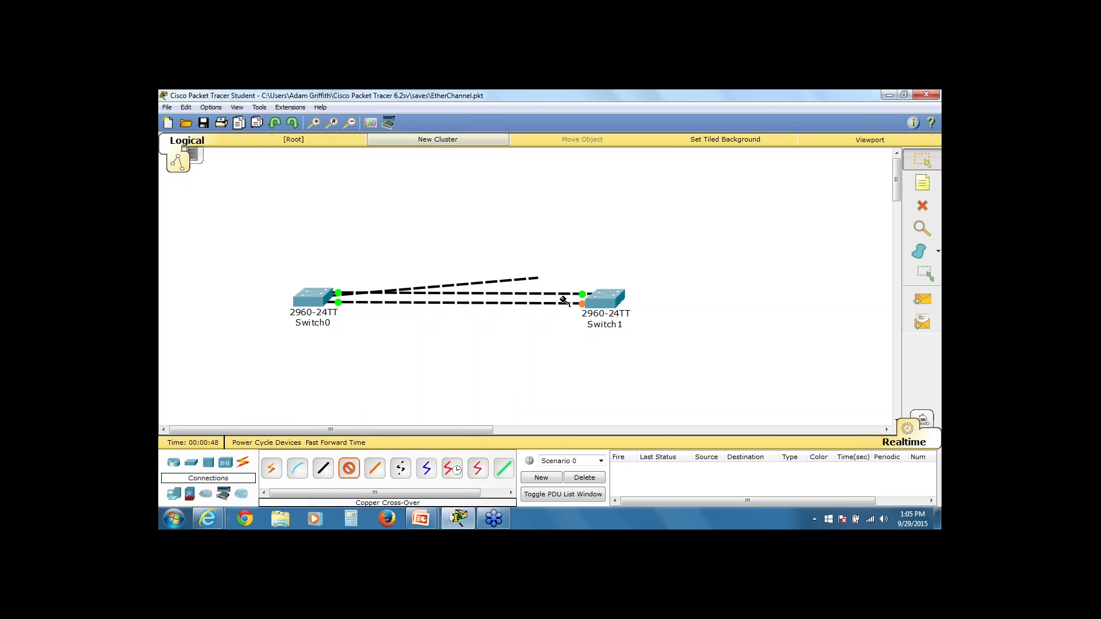
{"action": "left_click", "coordinate": [608, 299]}
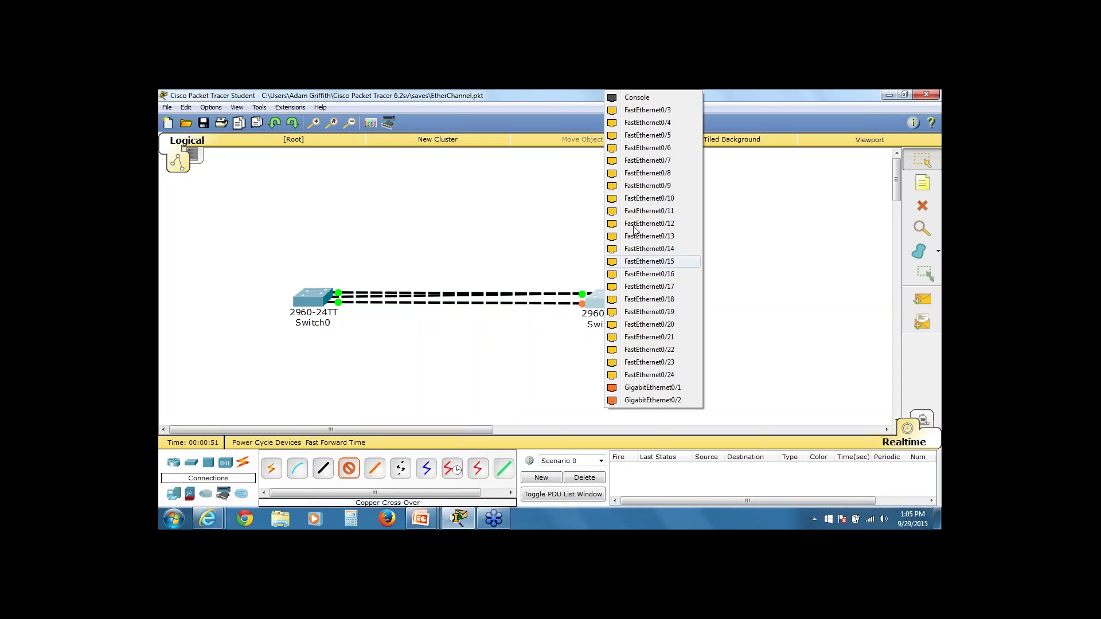
{"action": "left_click", "coordinate": [647, 110]}
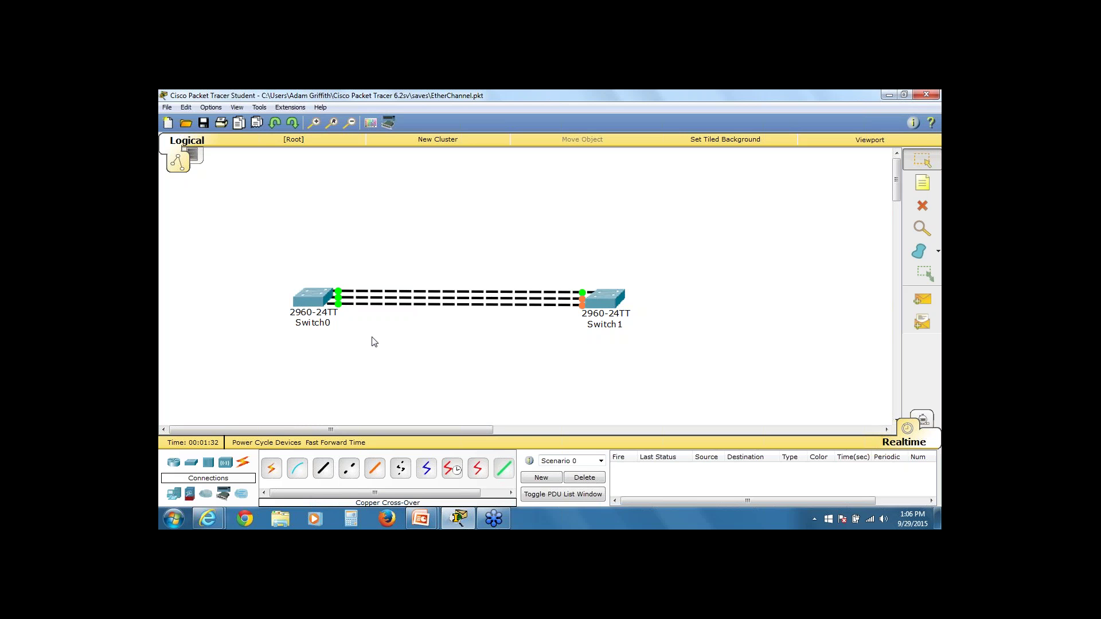
- Open Switch0's command line interface and enter privileged EXEC mode
{"action": "left_click", "coordinate": [309, 296]}
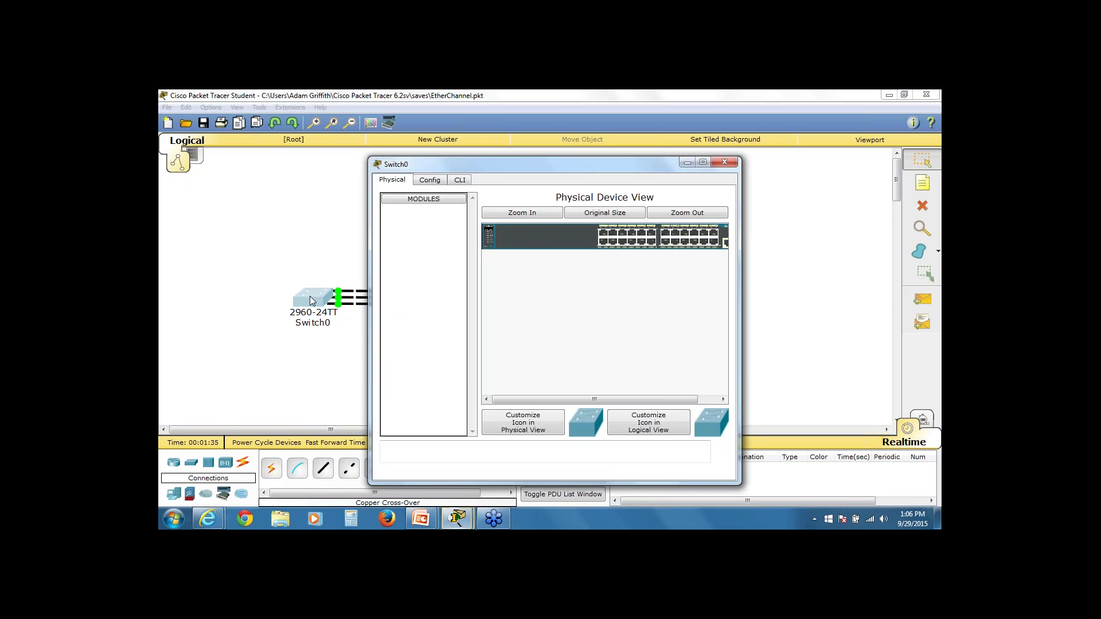
{"action": "left_click", "coordinate": [461, 181]}
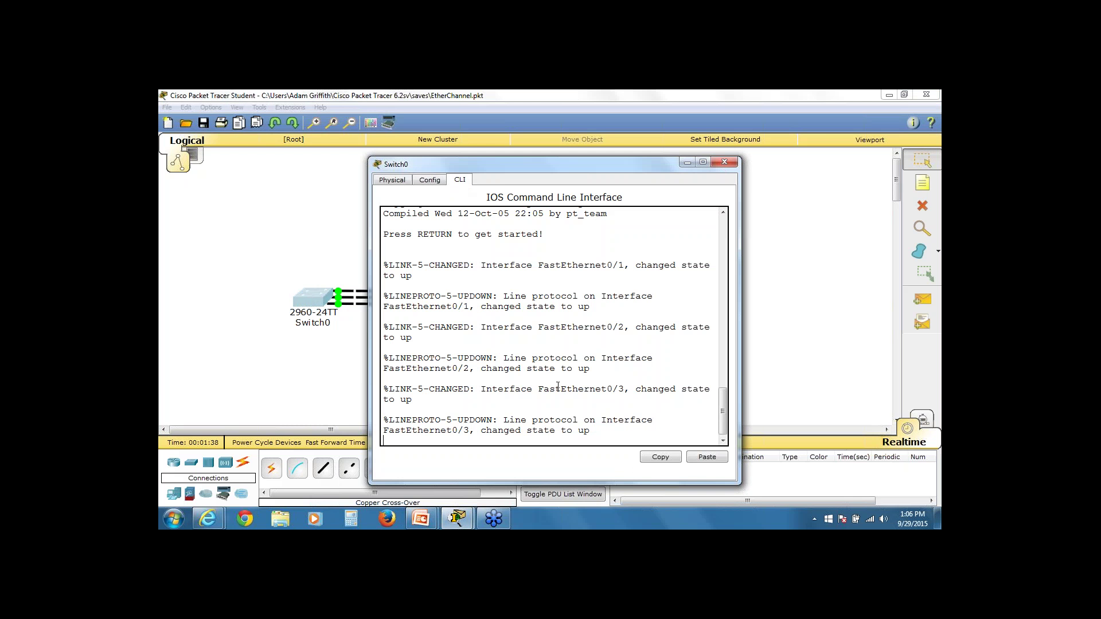
{"action": "key", "text": "Return"}
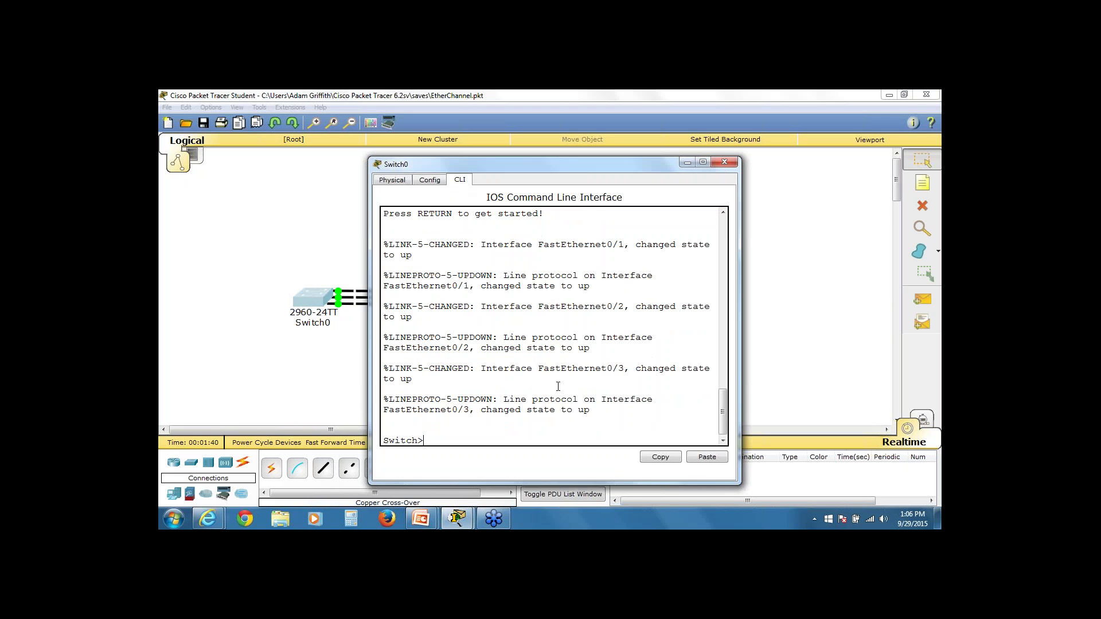
{"action": "type", "text": "en"}
{"action": "key", "text": "Return"}
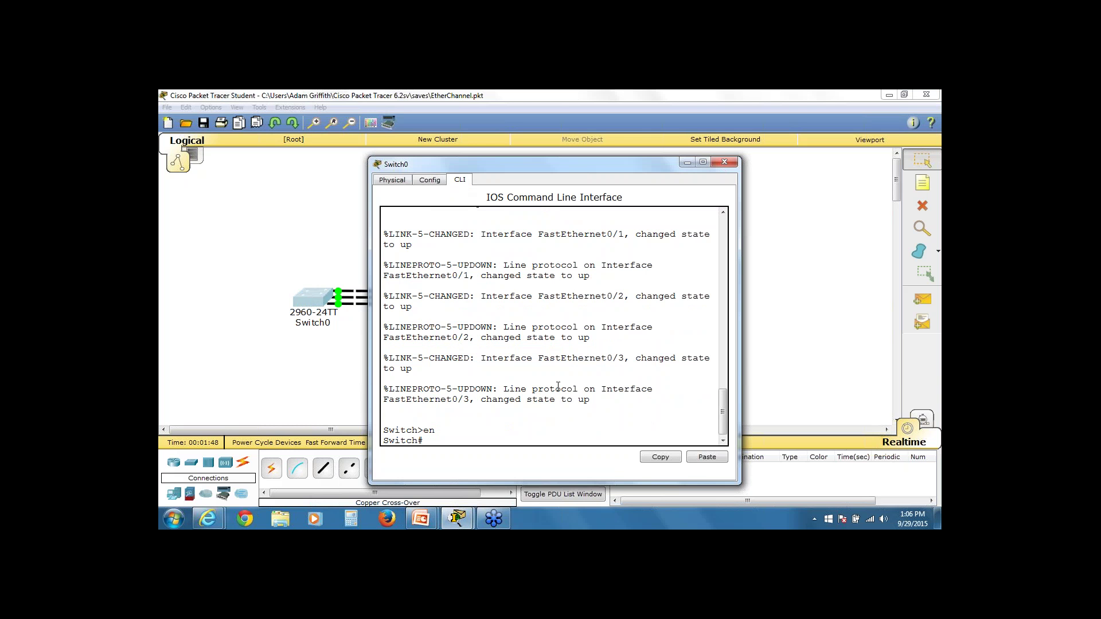
- In configuration mode on Switch0, select interface range Fa0/1 - 3 and bundle it with channel-group 1 mode on
{"action": "type", "text": "conf t"}
{"action": "key", "text": "Return"}
{"action": "type", "text": "in"}
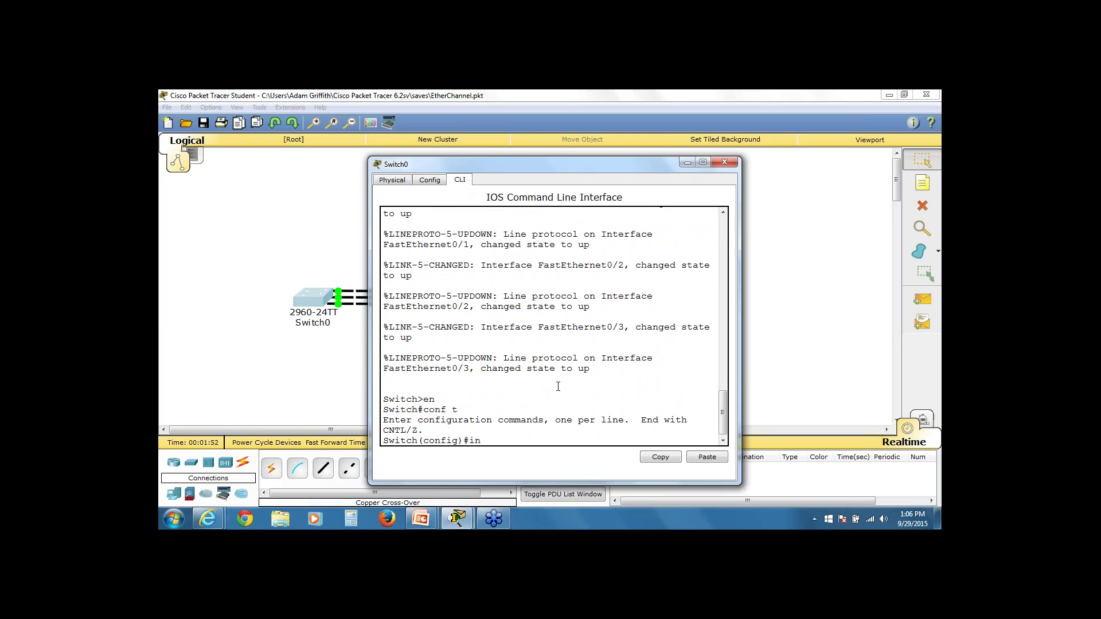
{"action": "type", "text": "terface range Fa0/1 - 3"}
{"action": "key", "text": "Return"}
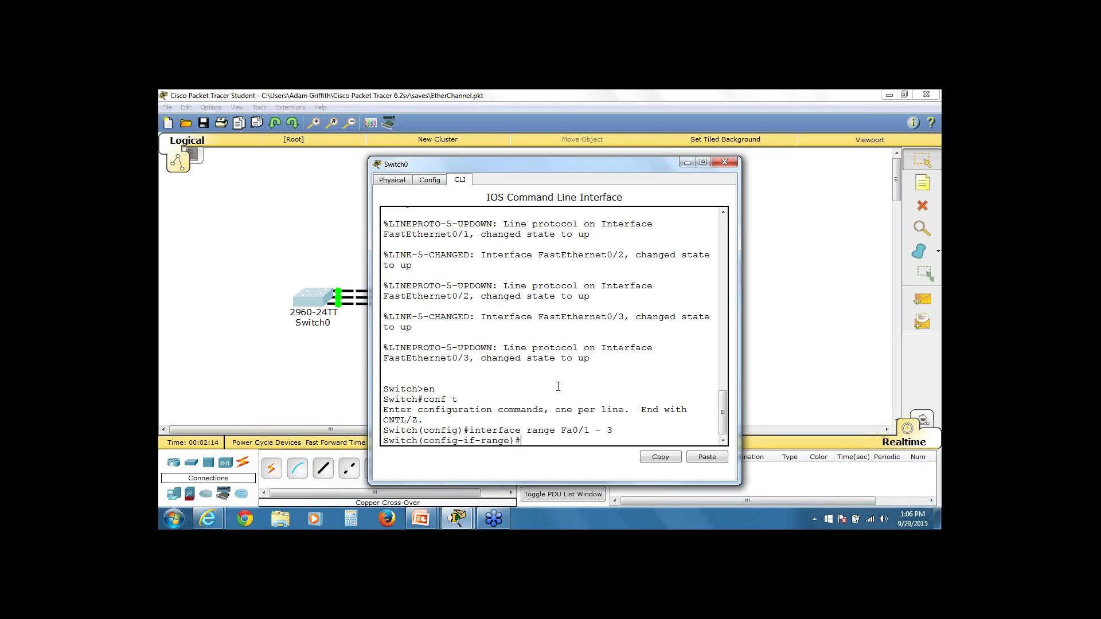
{"action": "type", "text": "channel-group 1 mode on"}
{"action": "key", "text": "Return"}
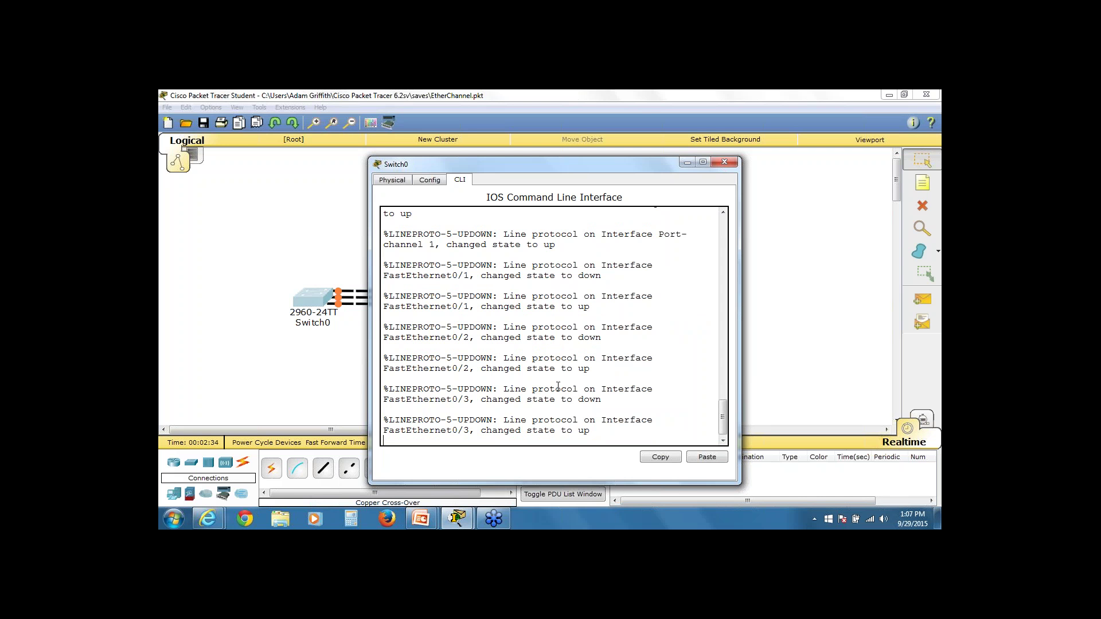
{"action": "key", "text": "Return"}
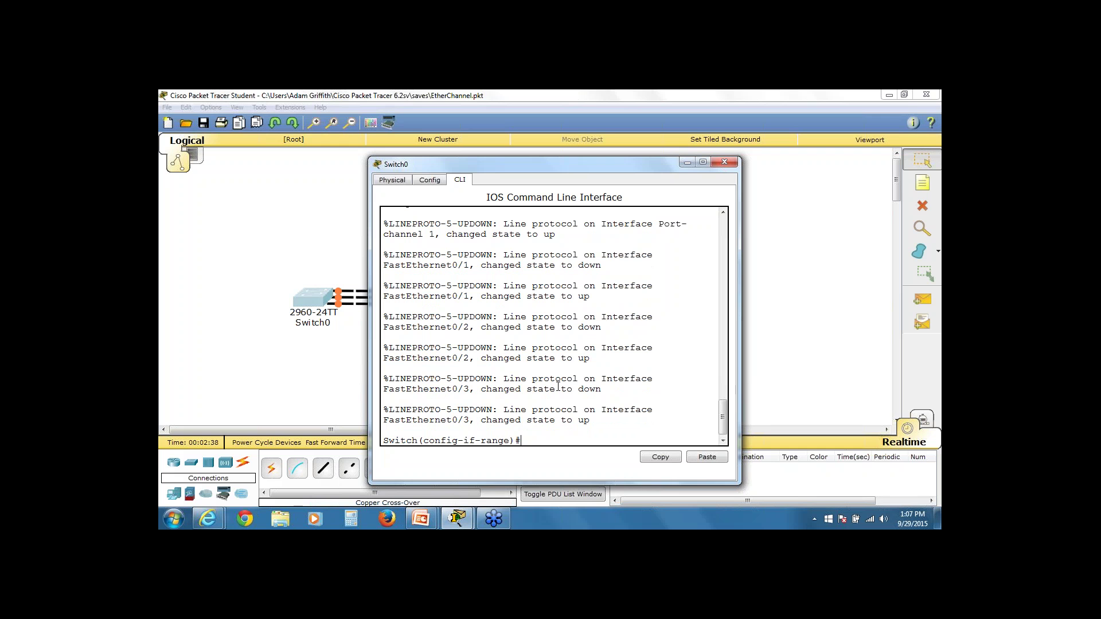
- Leave configuration mode on Switch0, run show ip int brief to review the interfaces, and quit the paged output
{"action": "type", "text": "exit"}
{"action": "key", "text": "Return"}
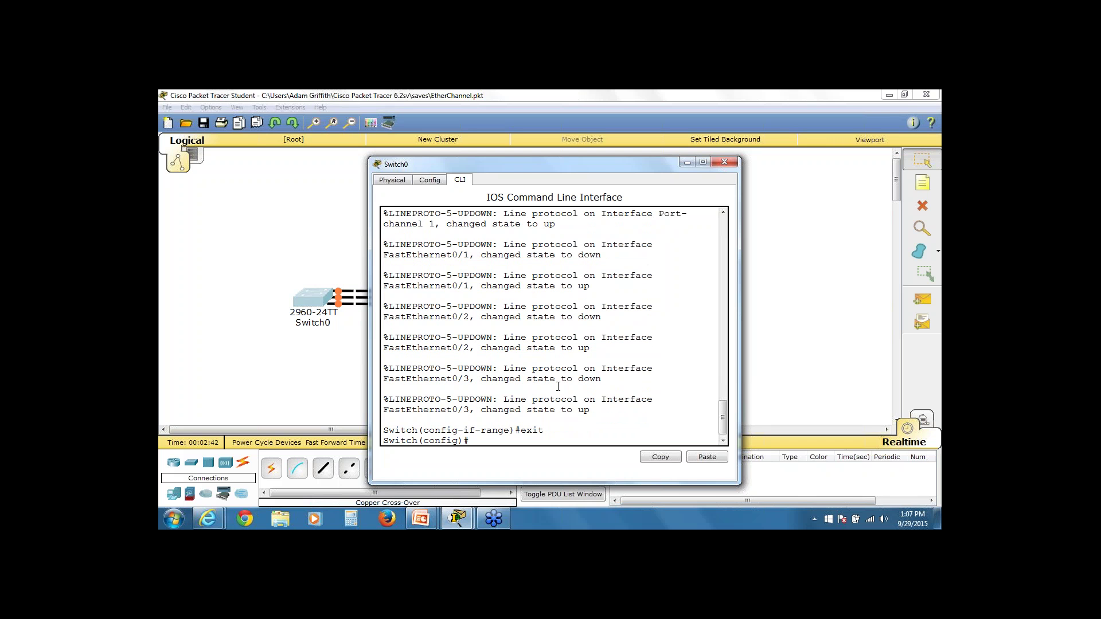
{"action": "type", "text": "exit"}
{"action": "key", "text": "Return"}
{"action": "type", "text": "show "}
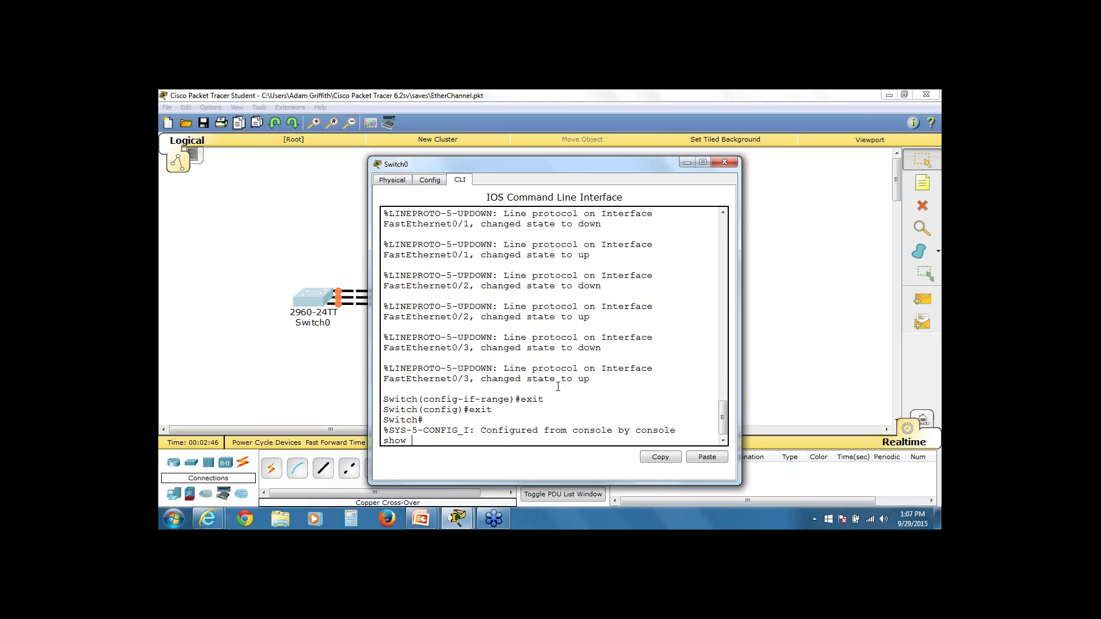
{"action": "type", "text": "ip int brief"}
{"action": "key", "text": "Return"}
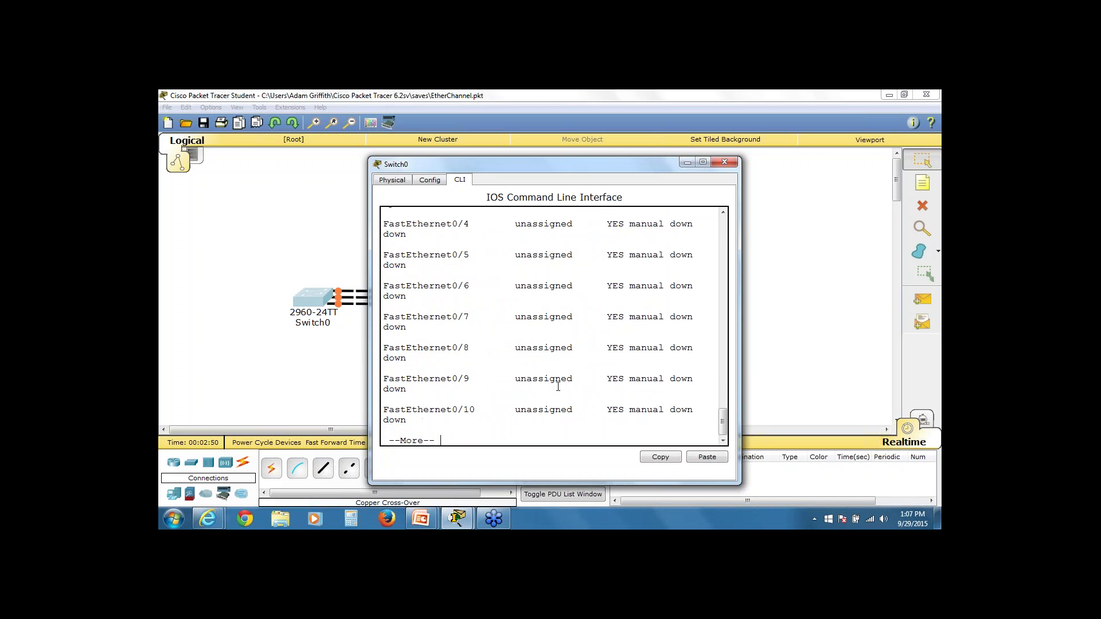
{"action": "scroll", "coordinate": [670, 317], "scroll_direction": "up", "scroll_amount": 6}
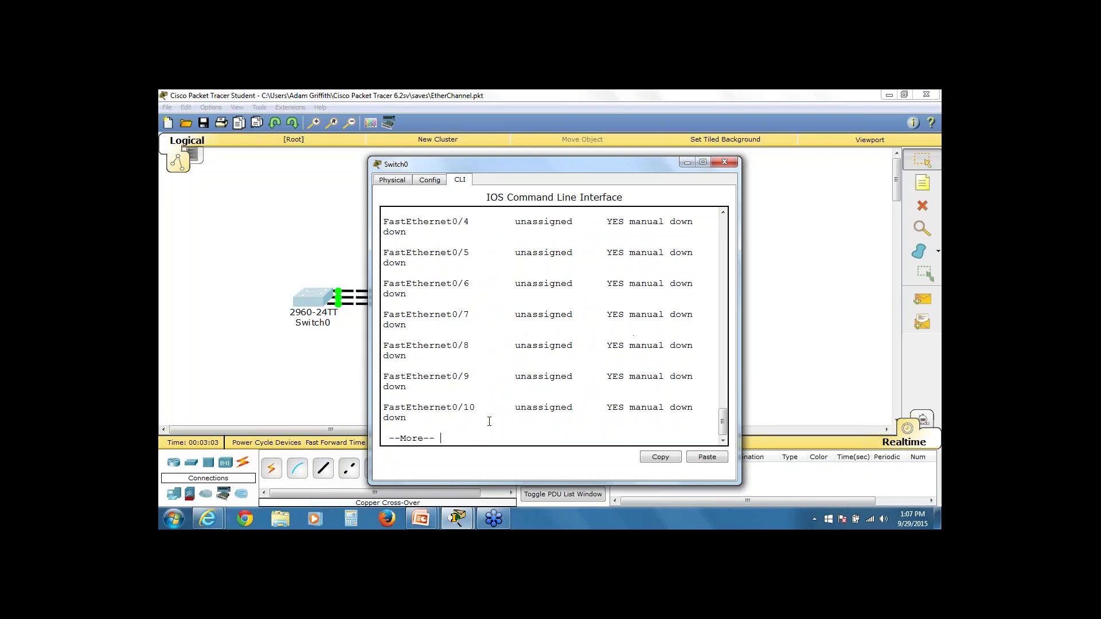
{"action": "key", "text": "Return"}
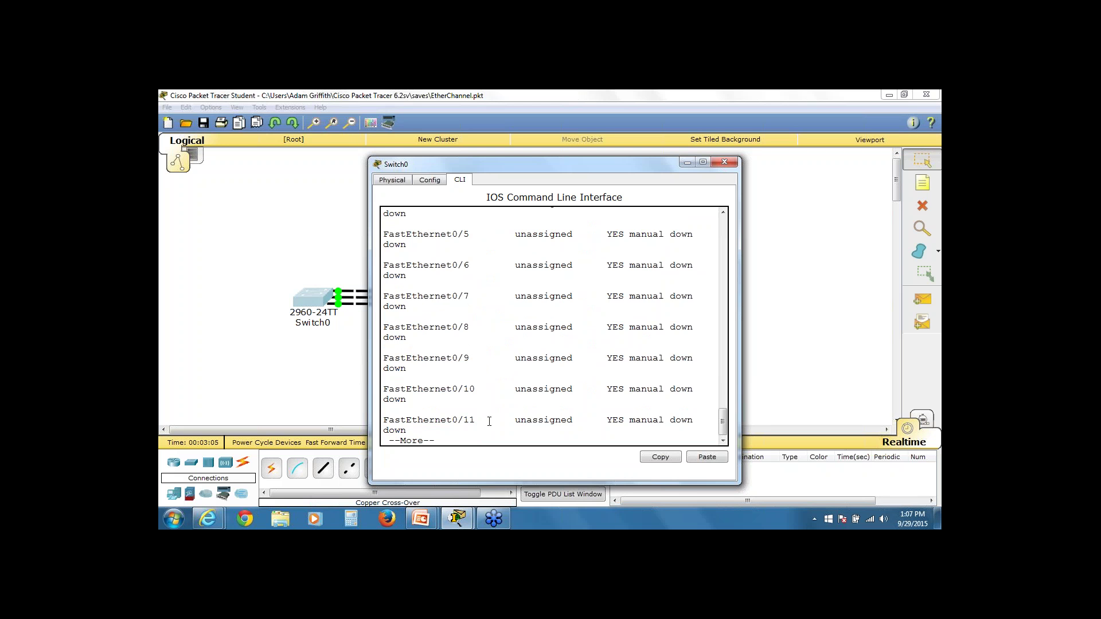
{"action": "type", "text": "q"}
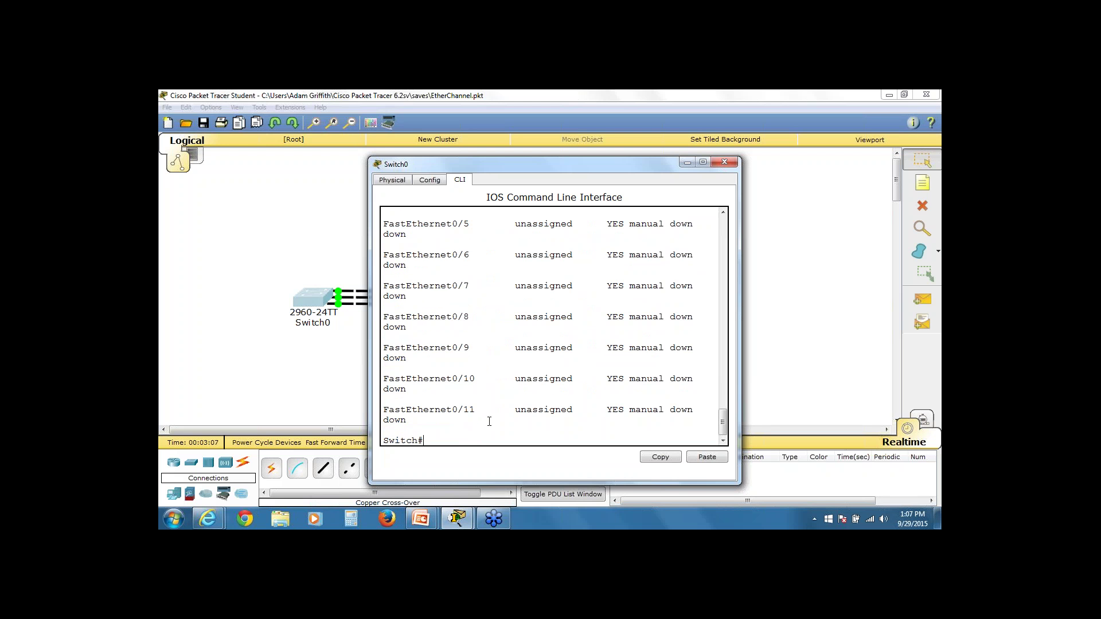
- Try to enter the port-channel interface from privileged EXEC mode with interface Po1 and interface port-channel 1
{"action": "type", "text": "interface"}
{"action": "type", "text": "Po1"}
{"action": "key", "text": "Return"}
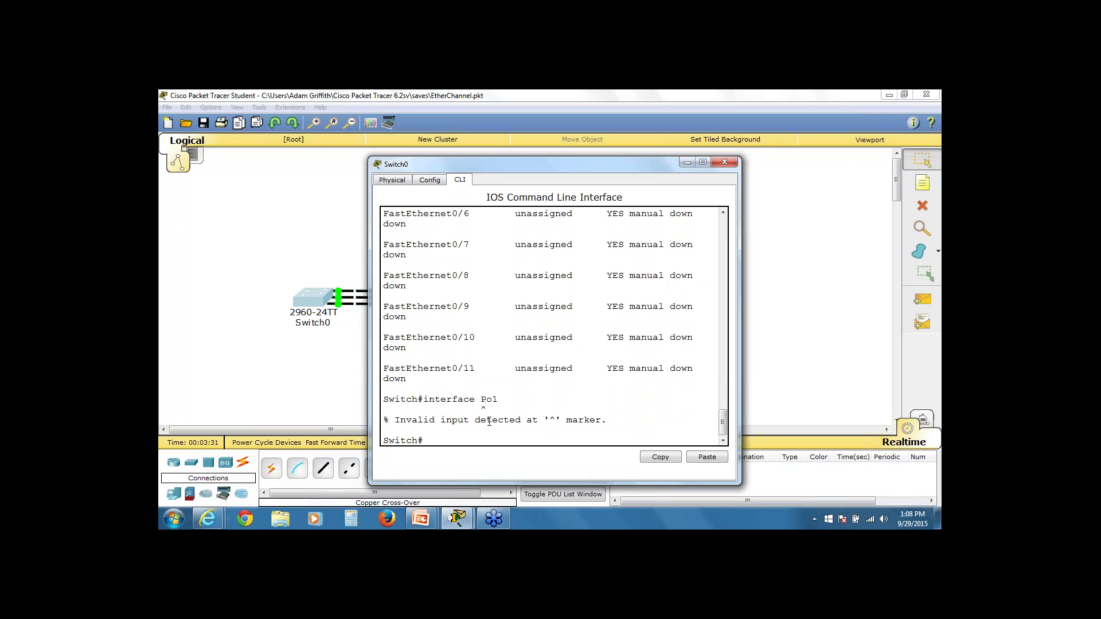
{"action": "type", "text": "interface port-channg"}
{"action": "key", "text": "BackSpace"}
{"action": "key", "text": "Return"}
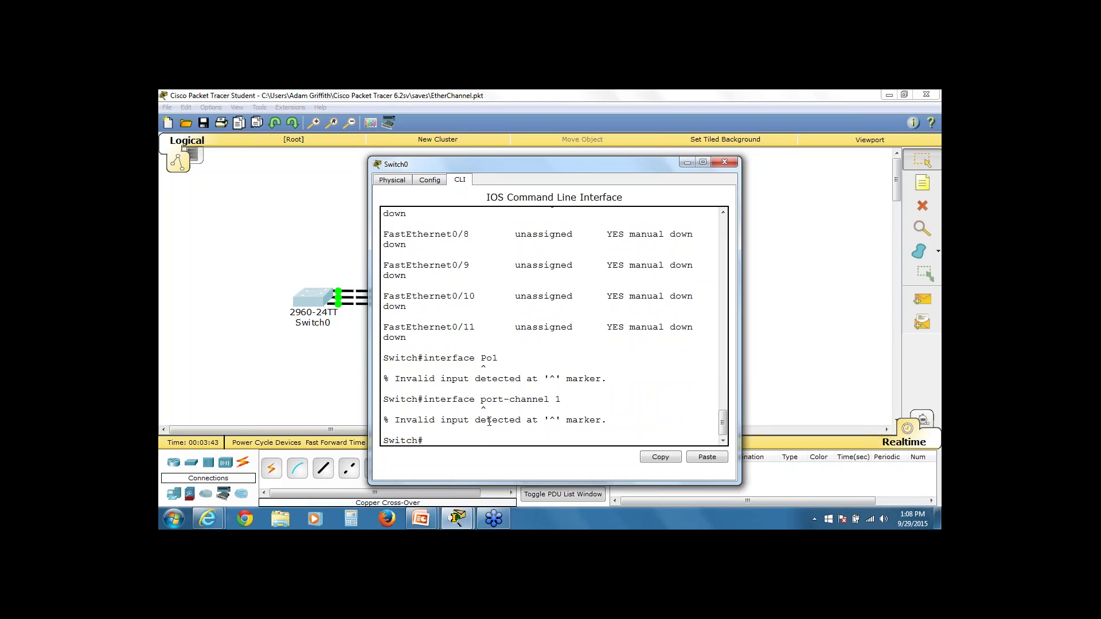
- From global configuration mode on Switch0, set interface Po1 to switchport mode trunk and close the switch's window
{"action": "type", "text": "conf t"}
{"action": "key", "text": "Return"}
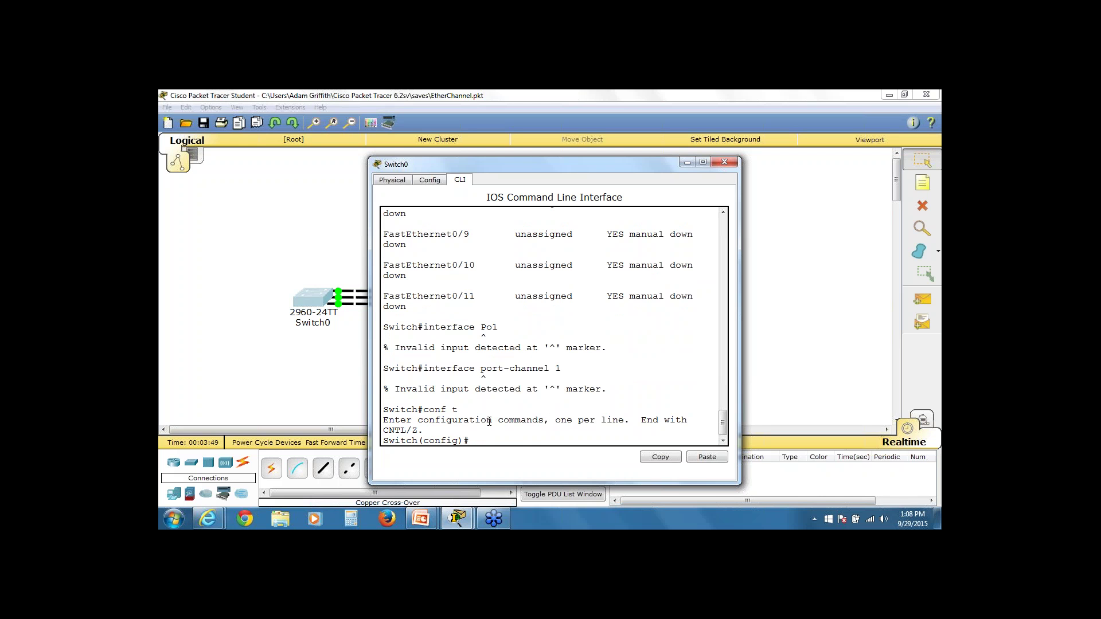
{"action": "type", "text": "interface Po1"}
{"action": "key", "text": "Return"}
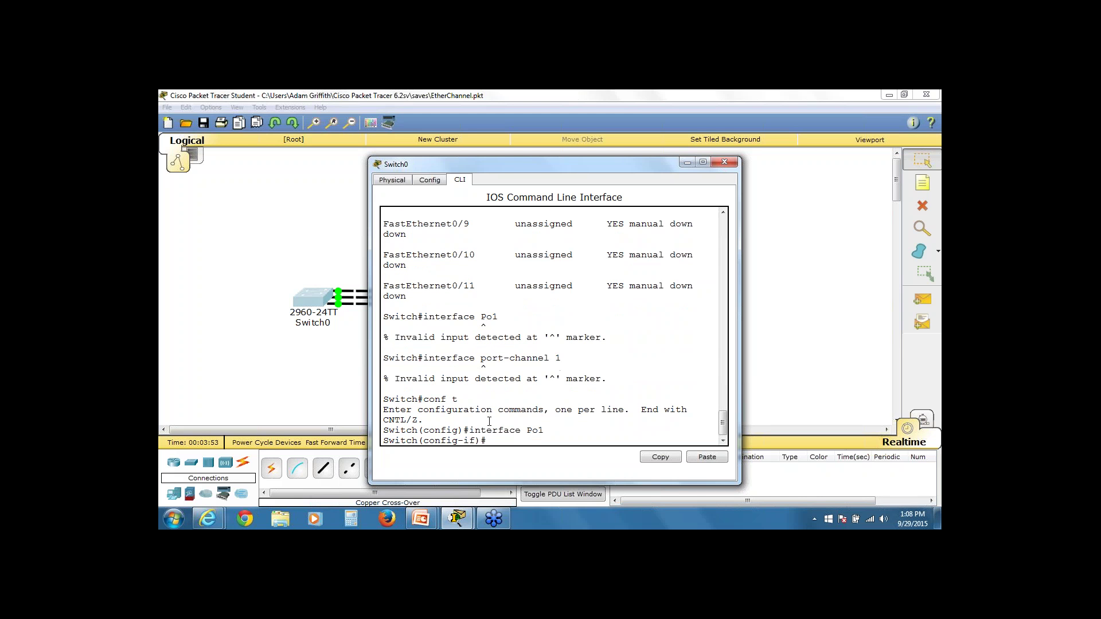
{"action": "type", "text": "switchport mode trunk"}
{"action": "key", "text": "Return"}
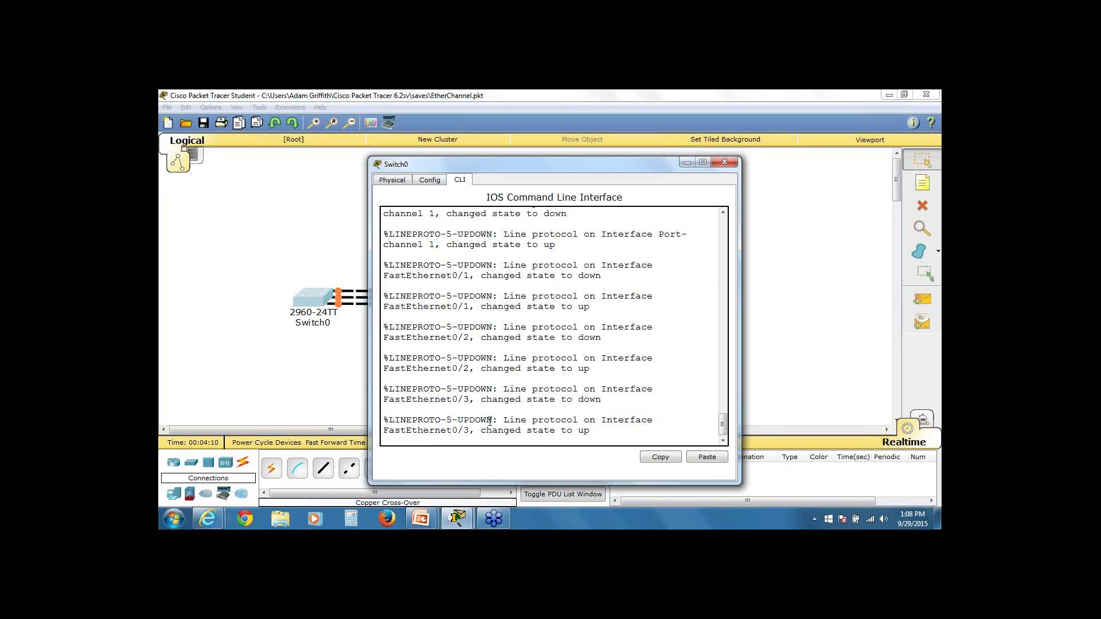
{"action": "left_click", "coordinate": [727, 163]}
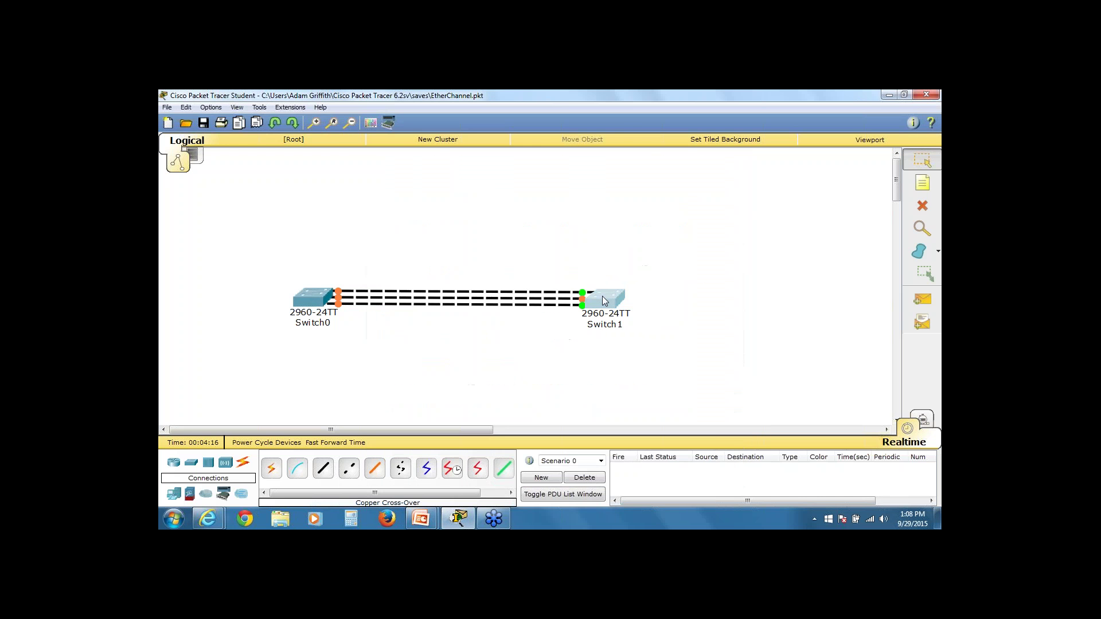
- Open Switch1's command line interface and enter global configuration mode
{"action": "left_click", "coordinate": [602, 296]}
{"action": "left_click", "coordinate": [460, 179]}
{"action": "key", "text": "Return"}
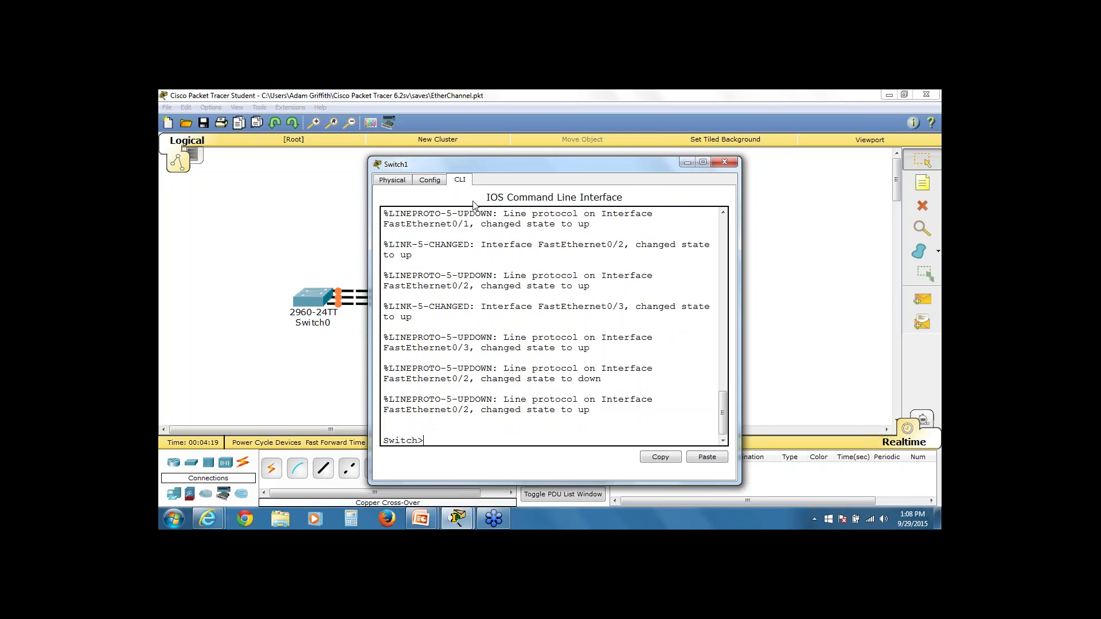
{"action": "type", "text": "en"}
{"action": "key", "text": "Return"}
{"action": "type", "text": "cnf"}
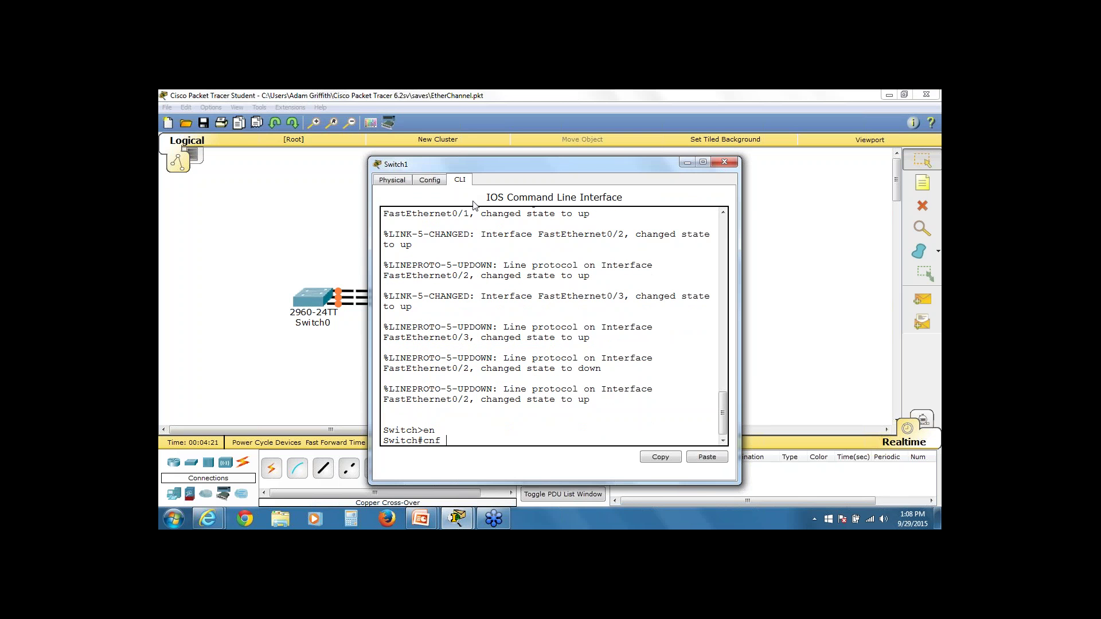
{"action": "type", "text": "nf t"}
{"action": "key", "text": "Return"}
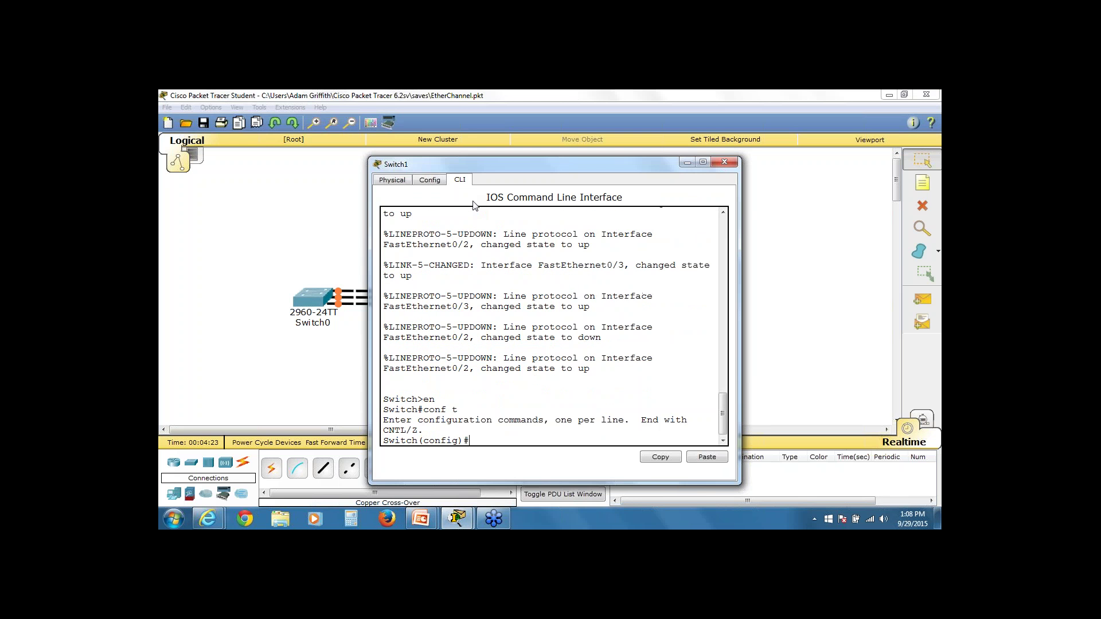
- Select interface range Fa0/1 - 3 on Switch1 and bundle it with channel-group 1 mode on
{"action": "type", "text": "interface range Fa0/1 - 3"}
{"action": "key", "text": "Return"}
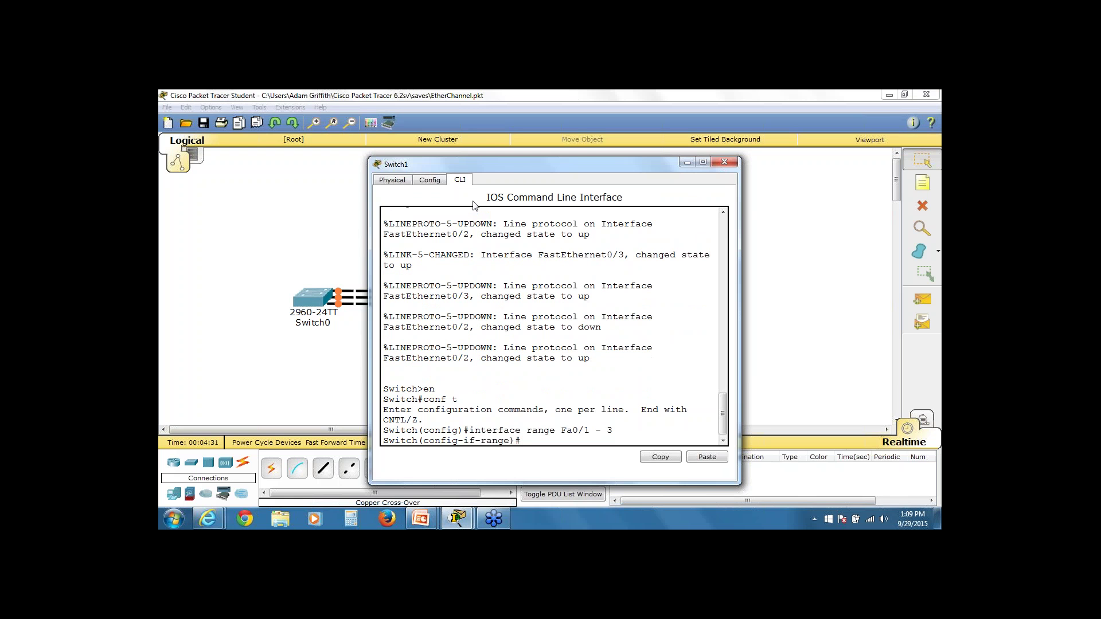
{"action": "type", "text": "channel-group 1 mode on"}
{"action": "key", "text": "Return"}
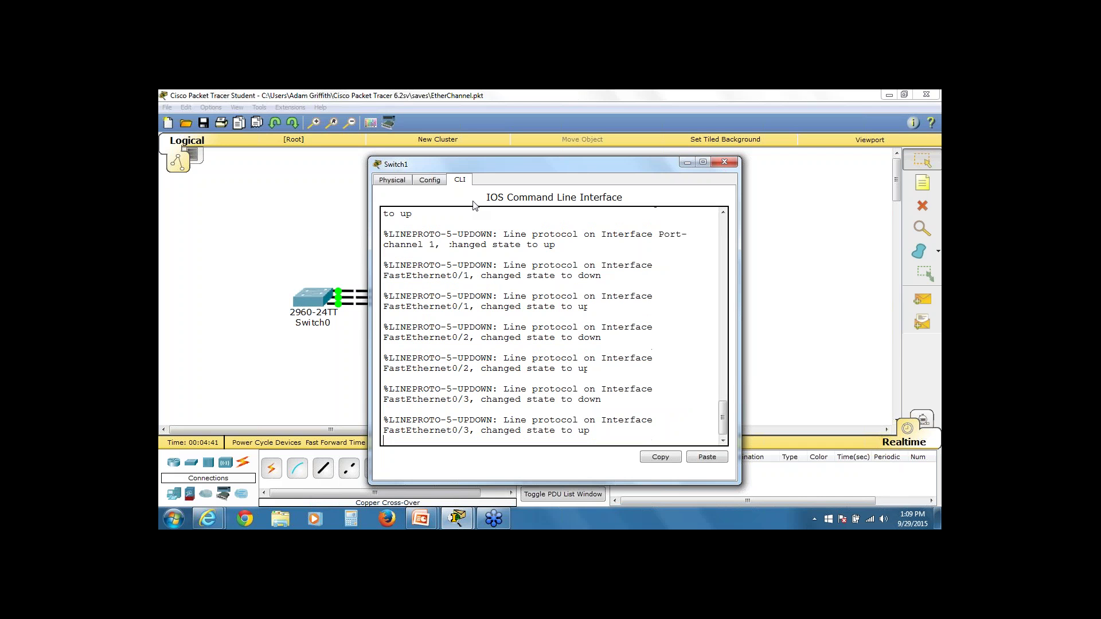
{"action": "key", "text": "Return"}
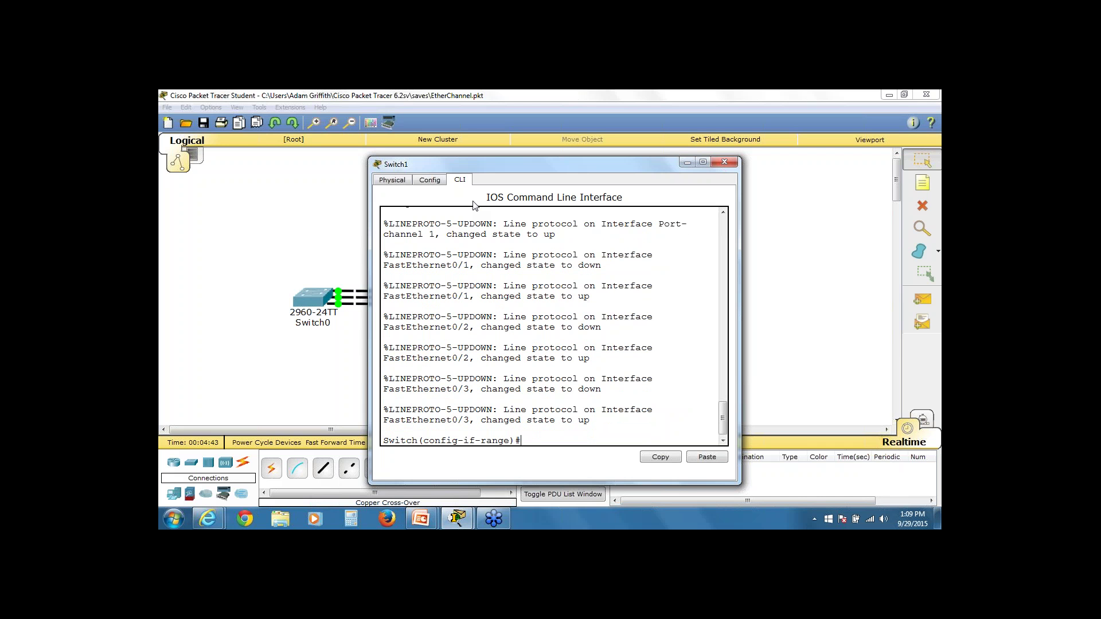
- Leave the interface range on Switch1 and set interface port-channel 1 to switchport mode trunk
{"action": "type", "text": "exit"}
{"action": "key", "text": "Return"}
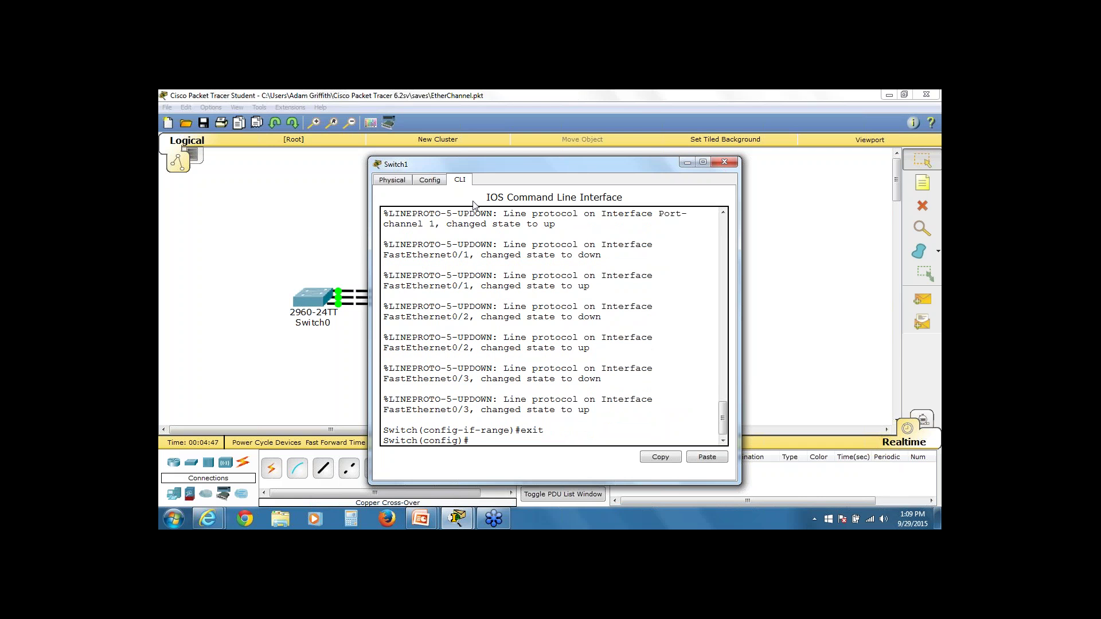
{"action": "type", "text": "interface port-channel 1"}
{"action": "key", "text": "Return"}
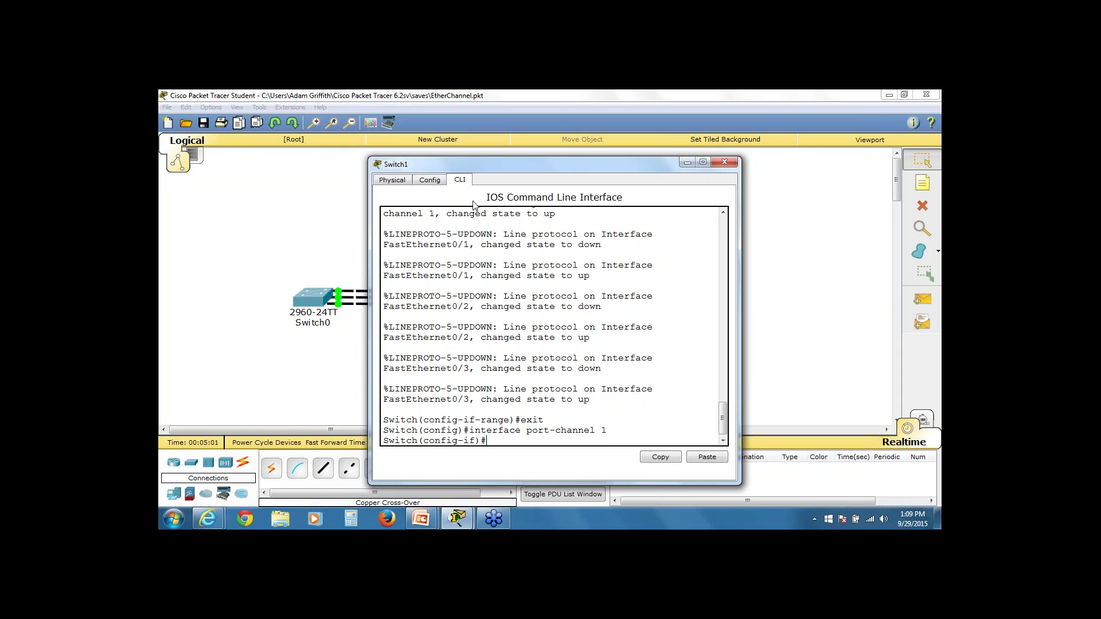
{"action": "type", "text": "switchport mode trunk"}
{"action": "key", "text": "Return"}
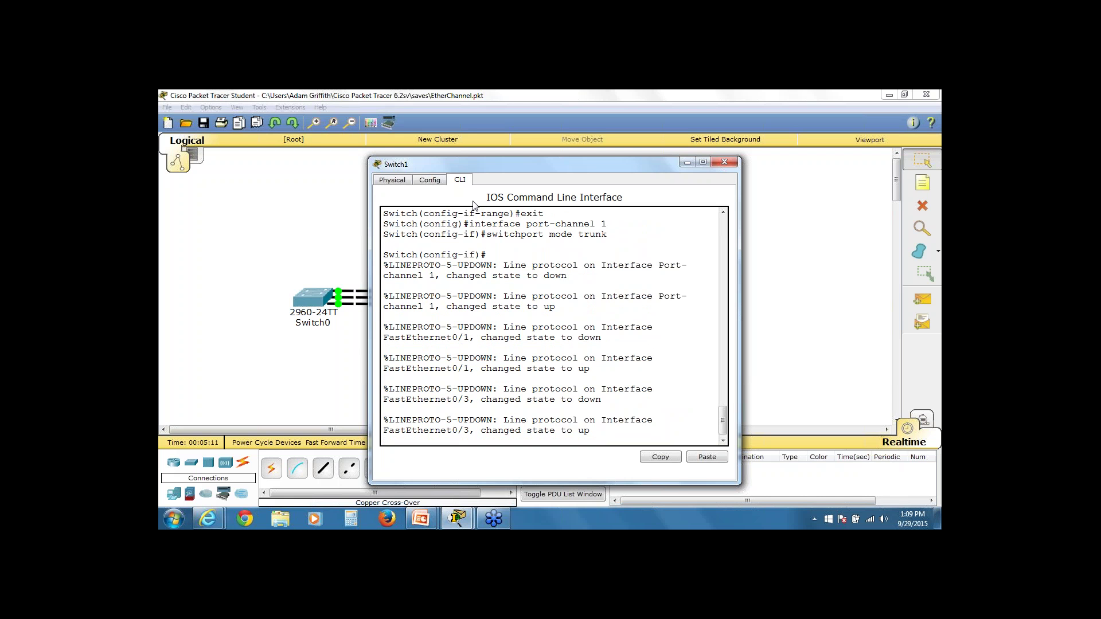
- Close Switch1's command line window to return to the EtherChannel topology
{"action": "left_click", "coordinate": [725, 163]}
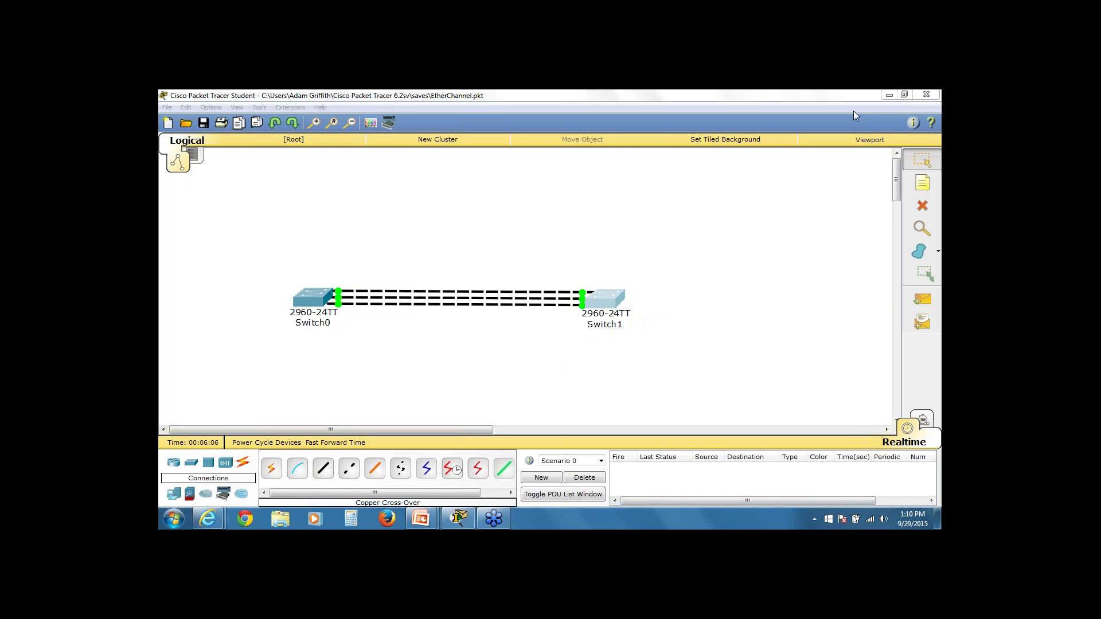
{"action": "left_click", "coordinate": [922, 205]}
{"action": "left_click", "coordinate": [597, 300]}
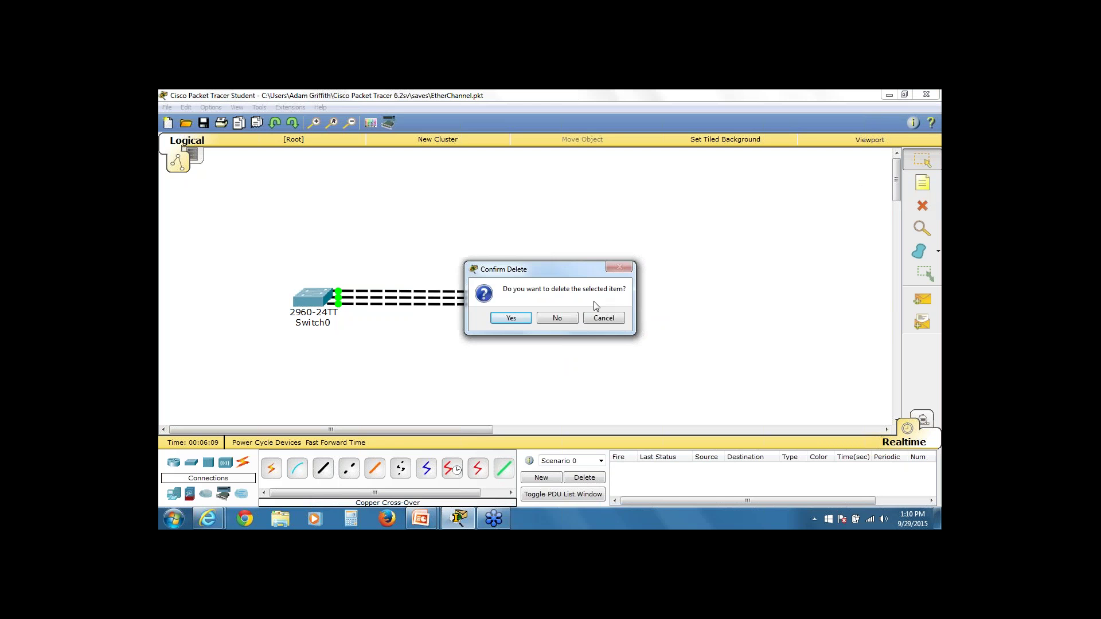
{"action": "left_click", "coordinate": [604, 319]}
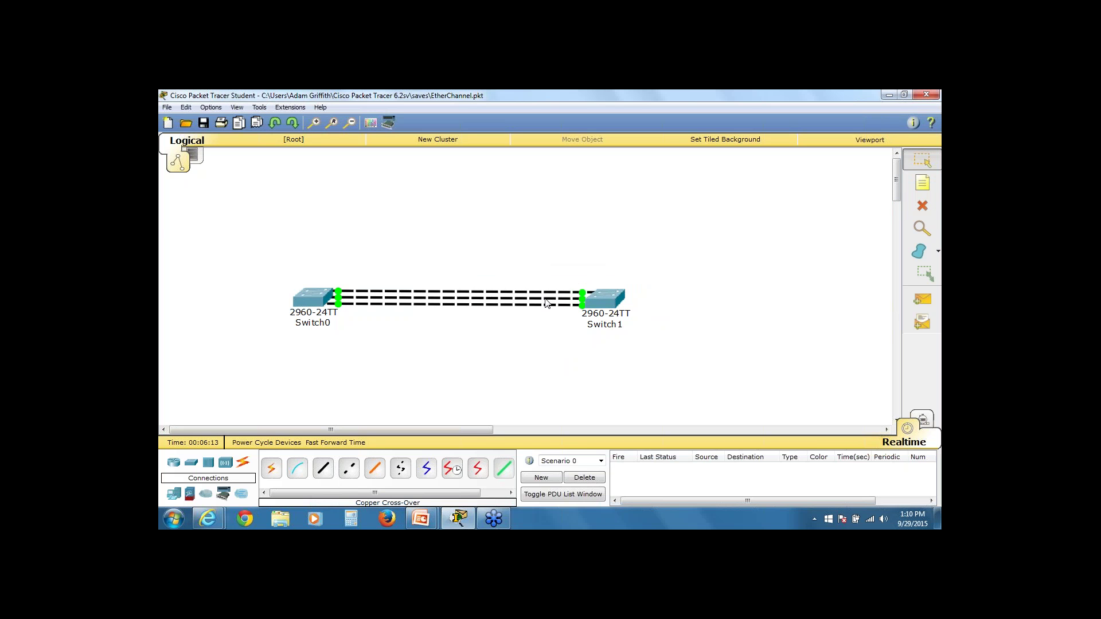
- Delete the middle of the three links between Switch0 and Switch1
{"action": "left_click", "coordinate": [914, 208]}
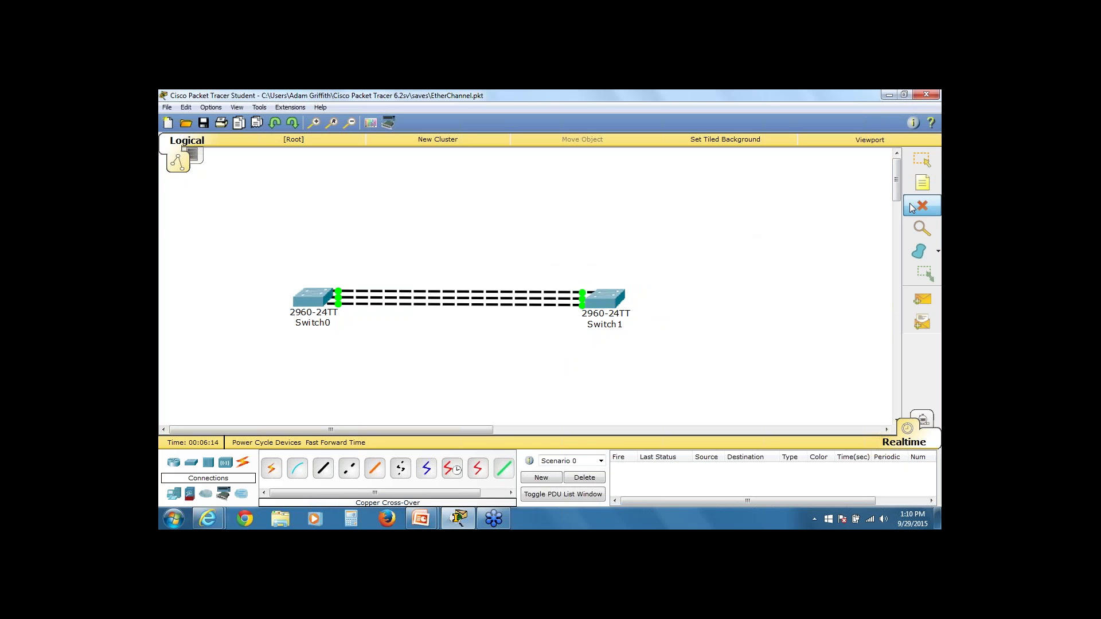
{"action": "left_click", "coordinate": [535, 299]}
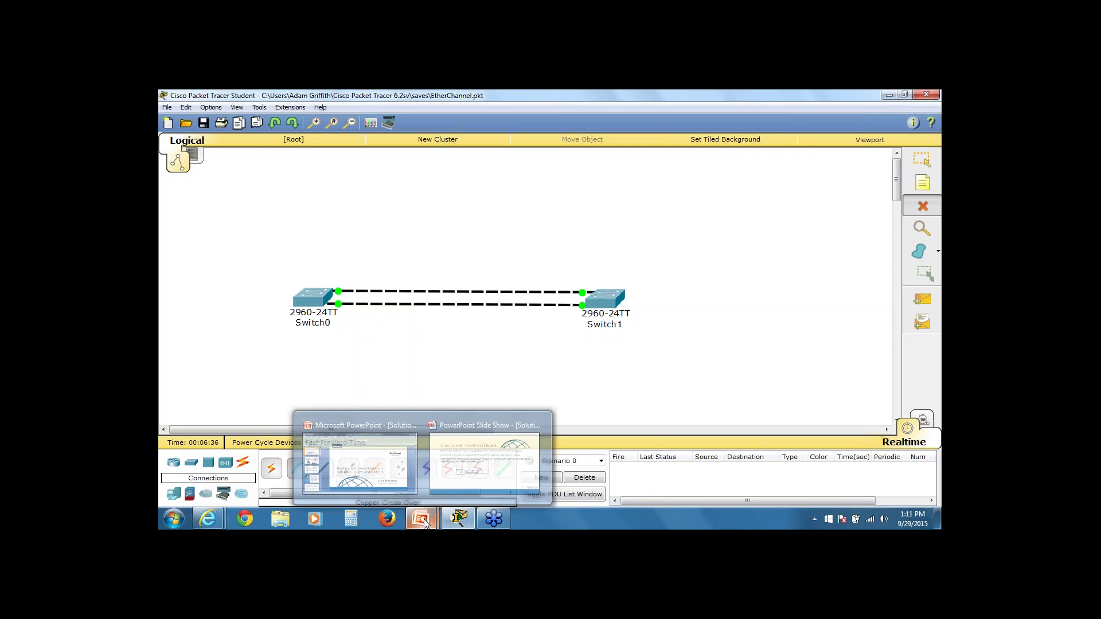
- Switch to the PowerPoint slide show and advance to the slide "Layer 3 : Single Point of Failure"
{"action": "left_click", "coordinate": [472, 463]}
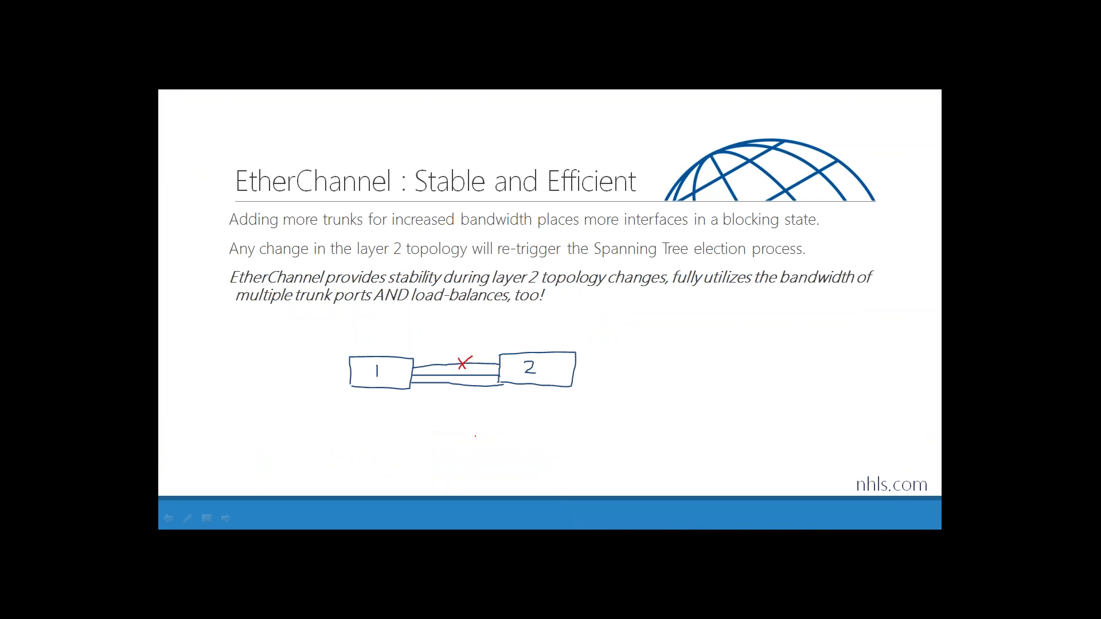
{"action": "key", "text": "Right"}
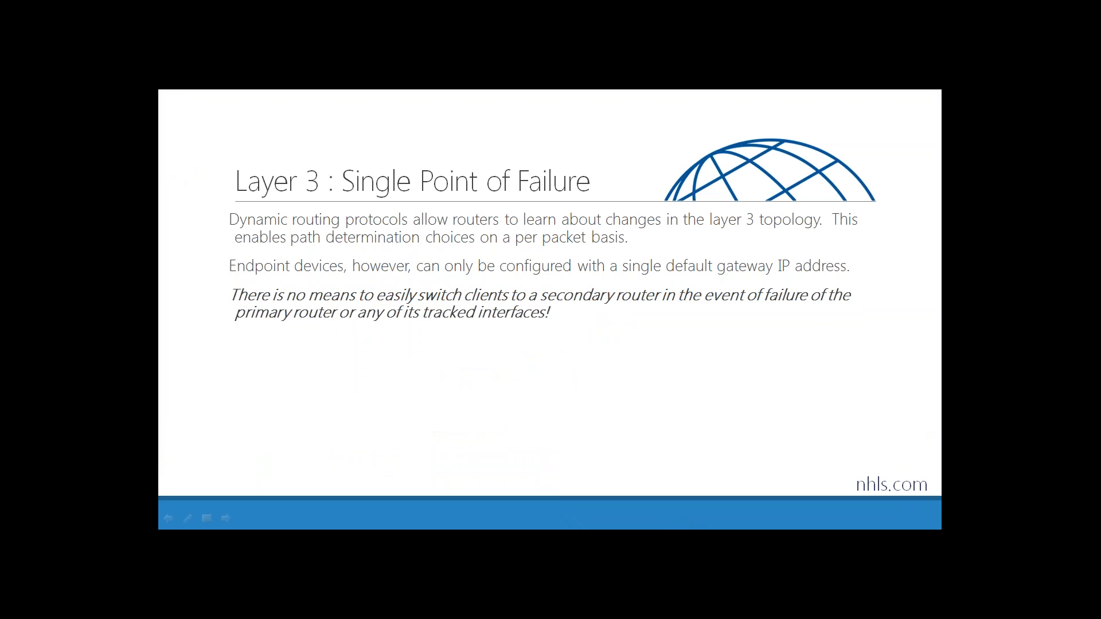
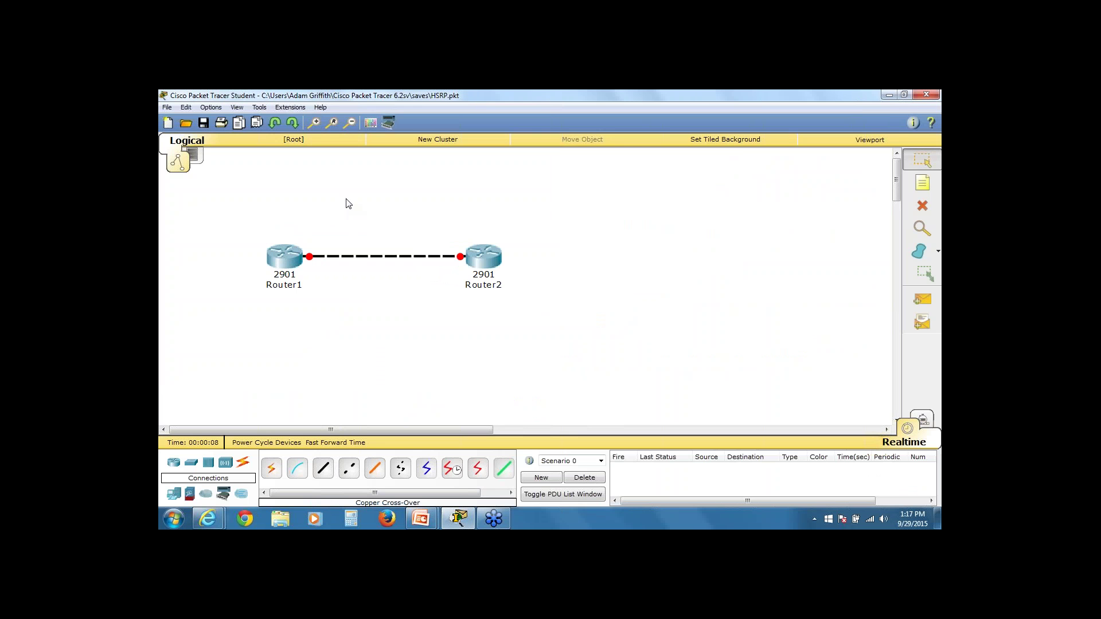
- Open Router1's command line interface and enter global configuration mode
{"action": "left_click", "coordinate": [287, 261]}
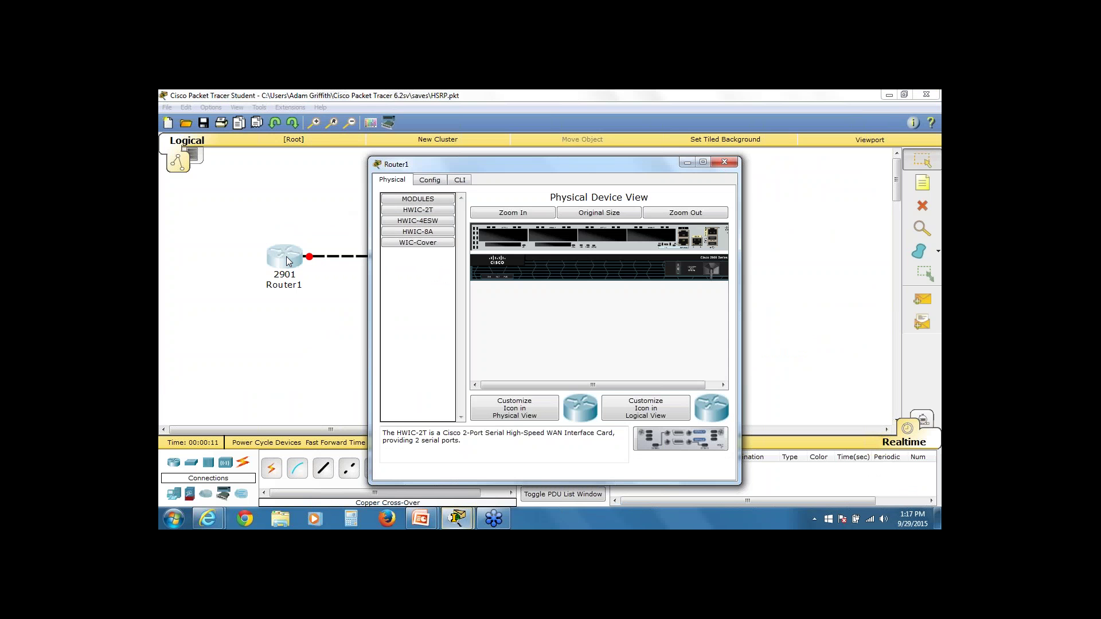
{"action": "left_click", "coordinate": [460, 180]}
{"action": "key", "text": "Return"}
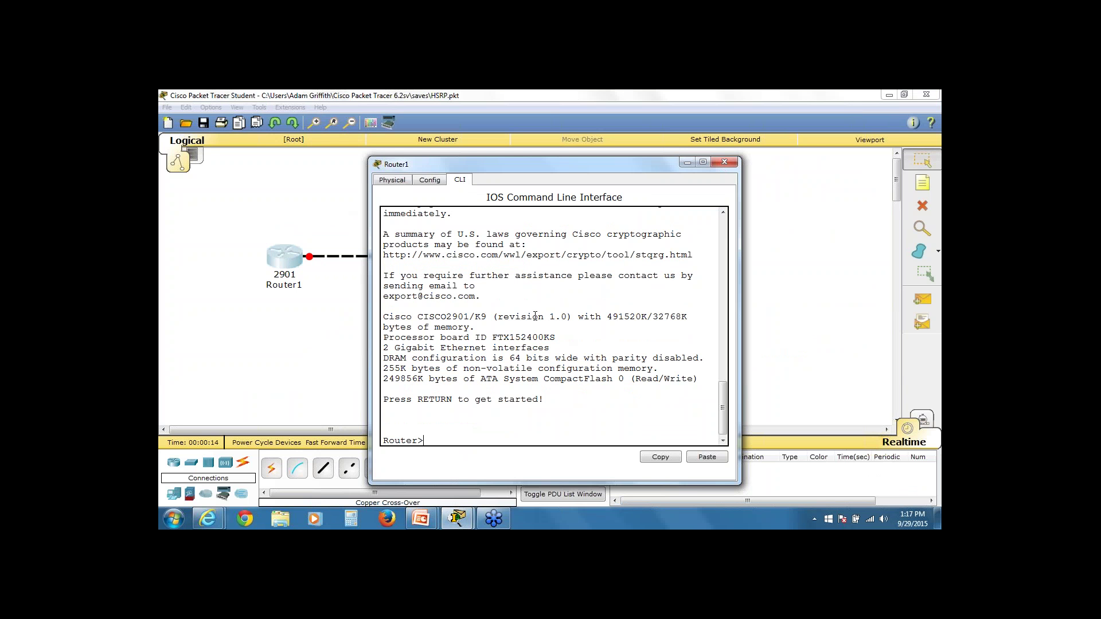
{"action": "type", "text": "en"}
{"action": "key", "text": "Return"}
{"action": "type", "text": "conf"}
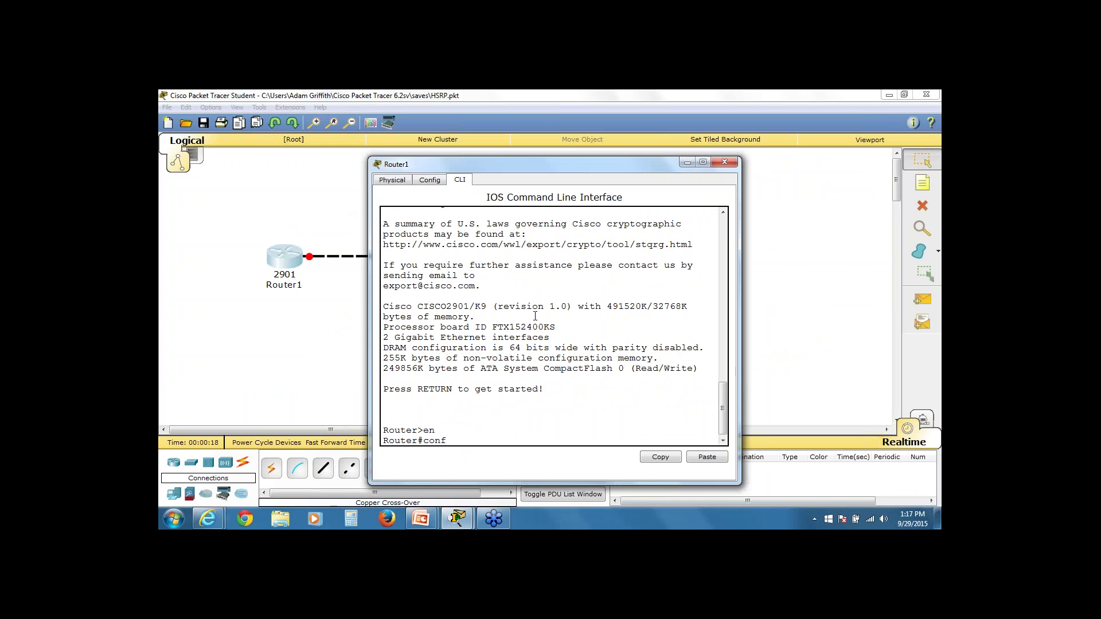
{"action": "type", "text": " t"}
{"action": "key", "text": "Return"}
- Select interface Gi0/0 on Router1 and assign it IP address 10.10.10.2 with subnet mask 255.255.255.0
{"action": "type", "text": "interface"}
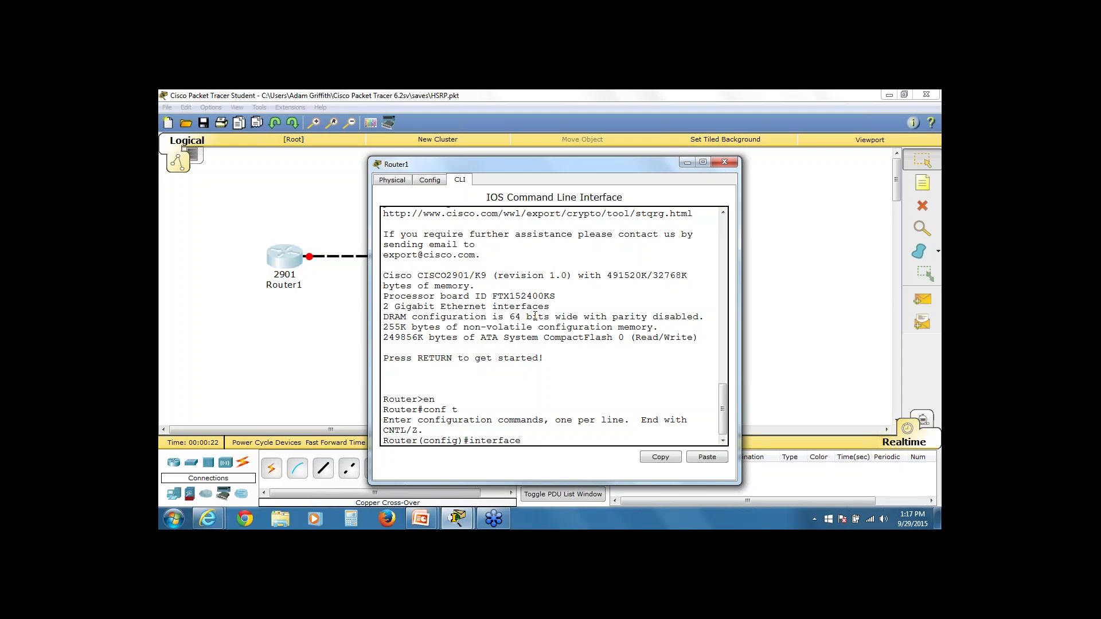
{"action": "type", "text": " Gi0/0"}
{"action": "key", "text": "Return"}
{"action": "type", "text": "ip address 10.10.10."}
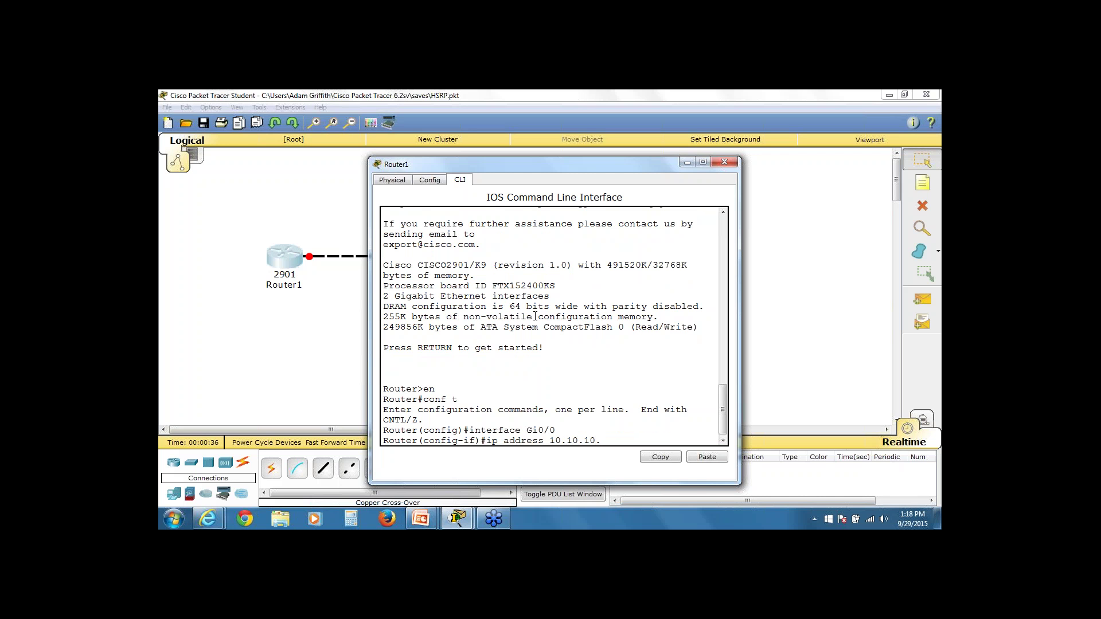
{"action": "type", "text": "2 255.255.255.0"}
{"action": "key", "text": "Return"}
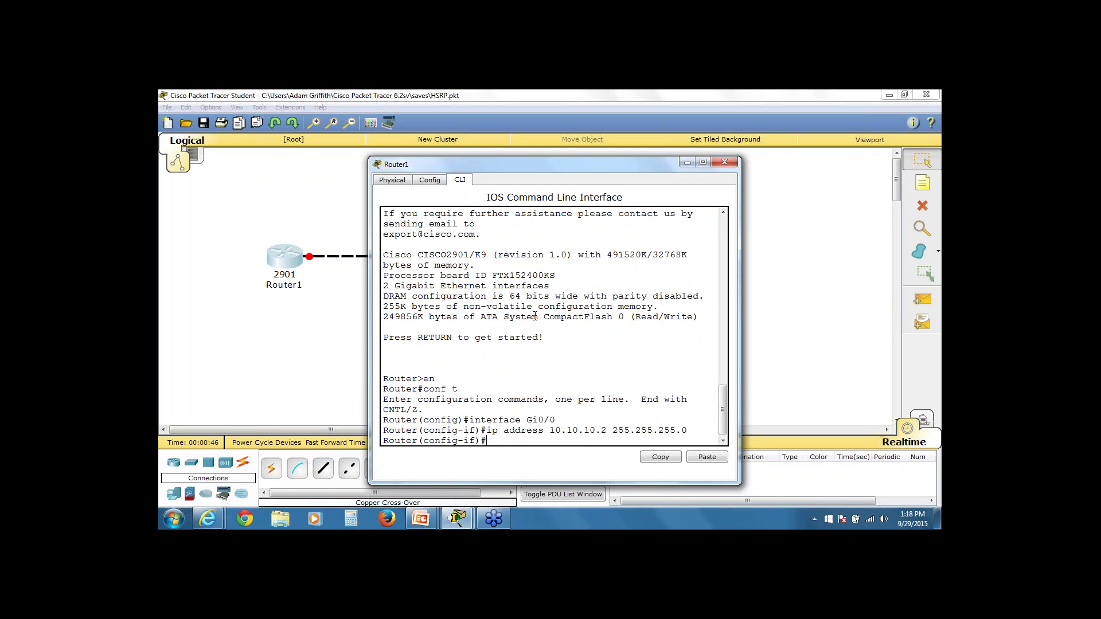
- Configure standby group 1 on Router1's Gi0/0 with virtual IP address 10.10.10.1
{"action": "type", "text": "standby"}
{"action": "type", "text": "1 ip 10.10.10.1"}
{"action": "key", "text": "Return"}
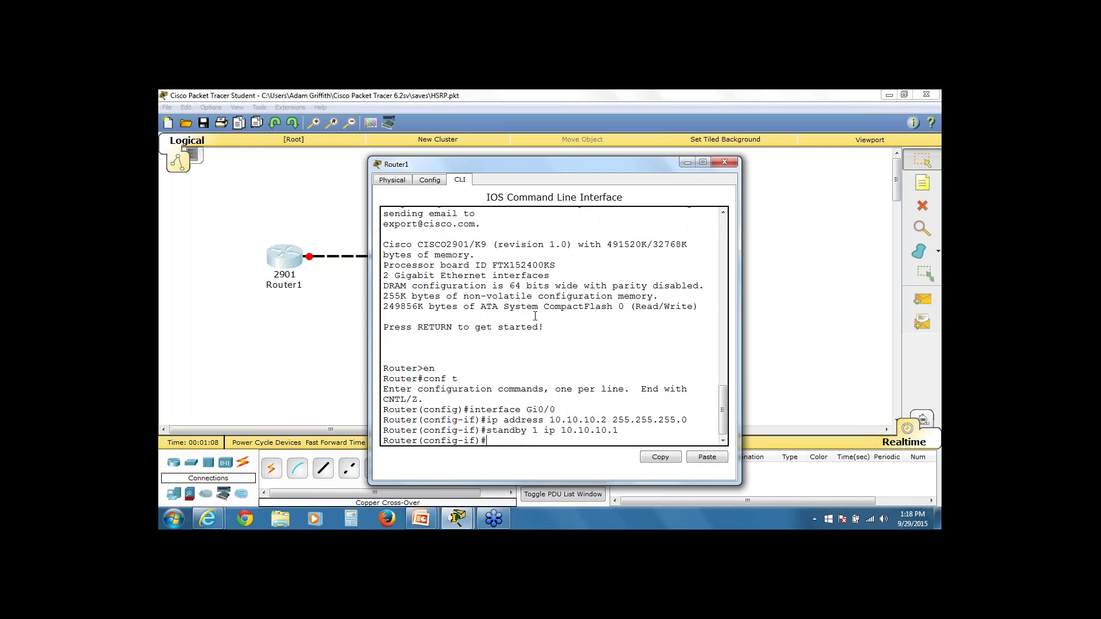
- Set the standby group 1 priority to 110 on Router1's Gi0/0 and enable preempt for the group
{"action": "type", "text": "sta"}
{"action": "type", "text": "n"}
{"action": "type", "text": "d"}
{"action": "type", "text": "y 1"}
{"action": "type", "text": " prior"}
{"action": "type", "text": "1"}
{"action": "type", "text": "110"}
{"action": "key", "text": "Return"}
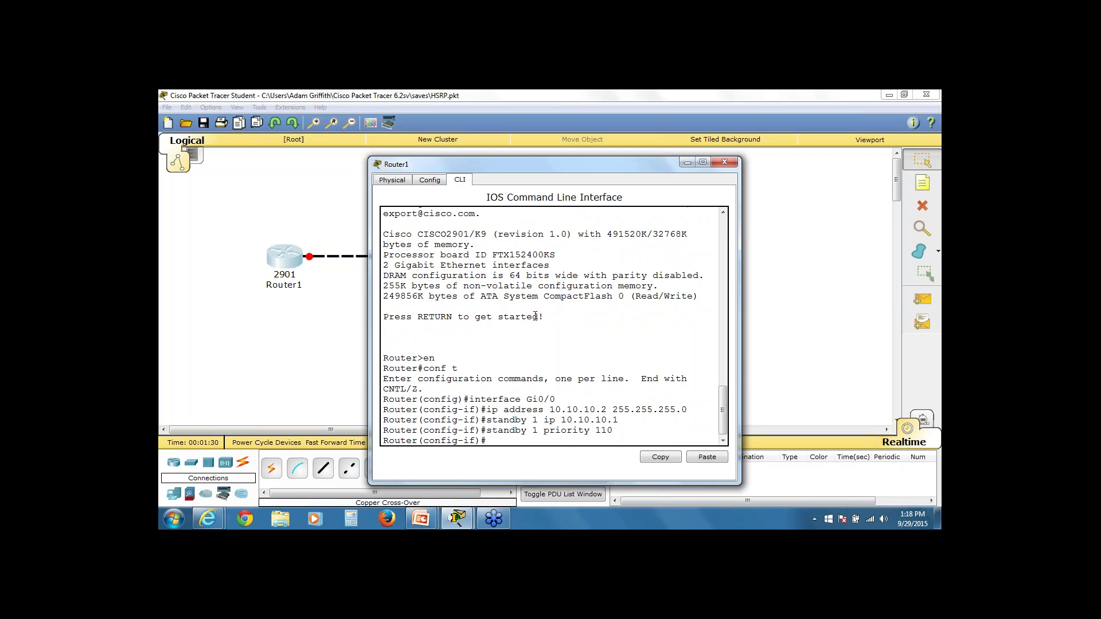
{"action": "type", "text": "standby 1 preempt"}
{"action": "key", "text": "Return"}
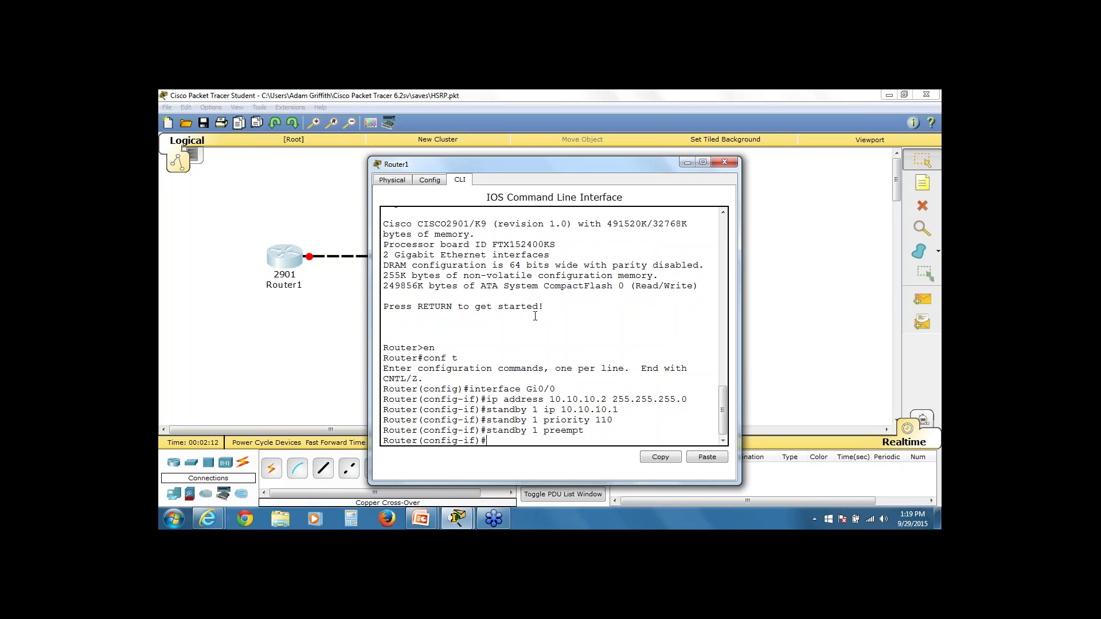
- Bring up Router1's Gi0/0 with no shutdown and close the router's window
{"action": "type", "text": "no shutdown"}
{"action": "key", "text": "Return"}
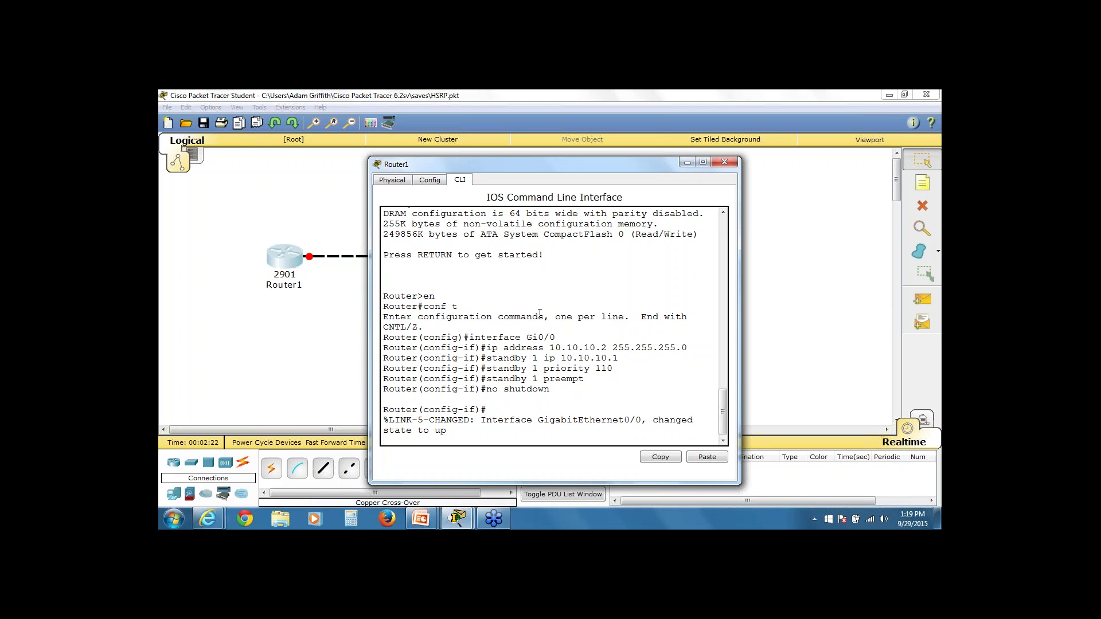
{"action": "left_click", "coordinate": [725, 162]}
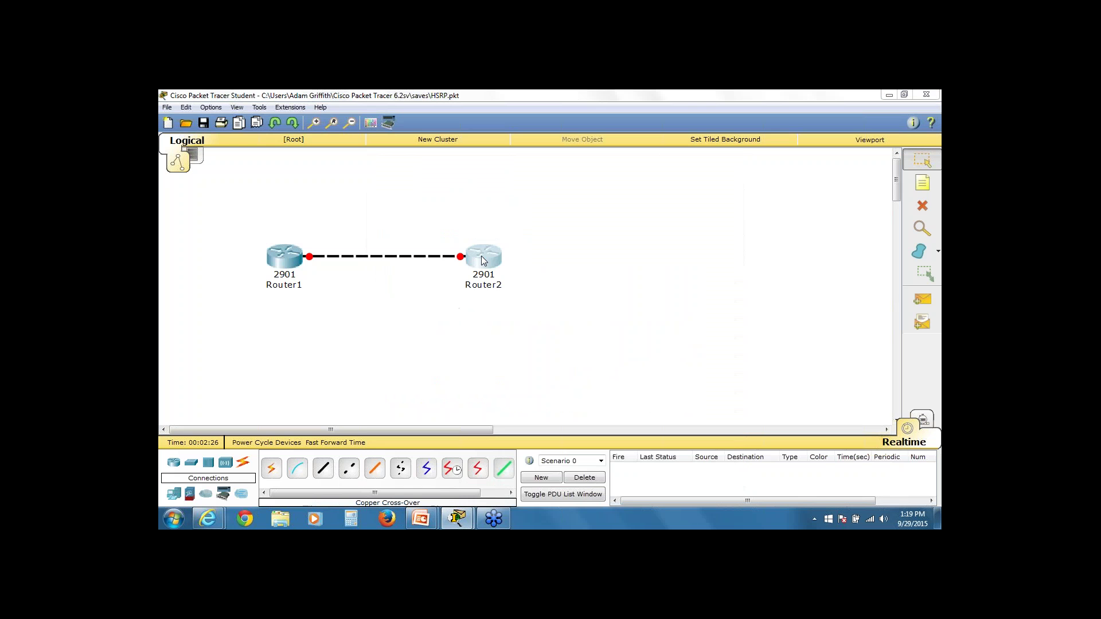
- Open Router2's command line interface and enter global configuration mode
{"action": "left_click", "coordinate": [482, 259]}
{"action": "left_click", "coordinate": [461, 180]}
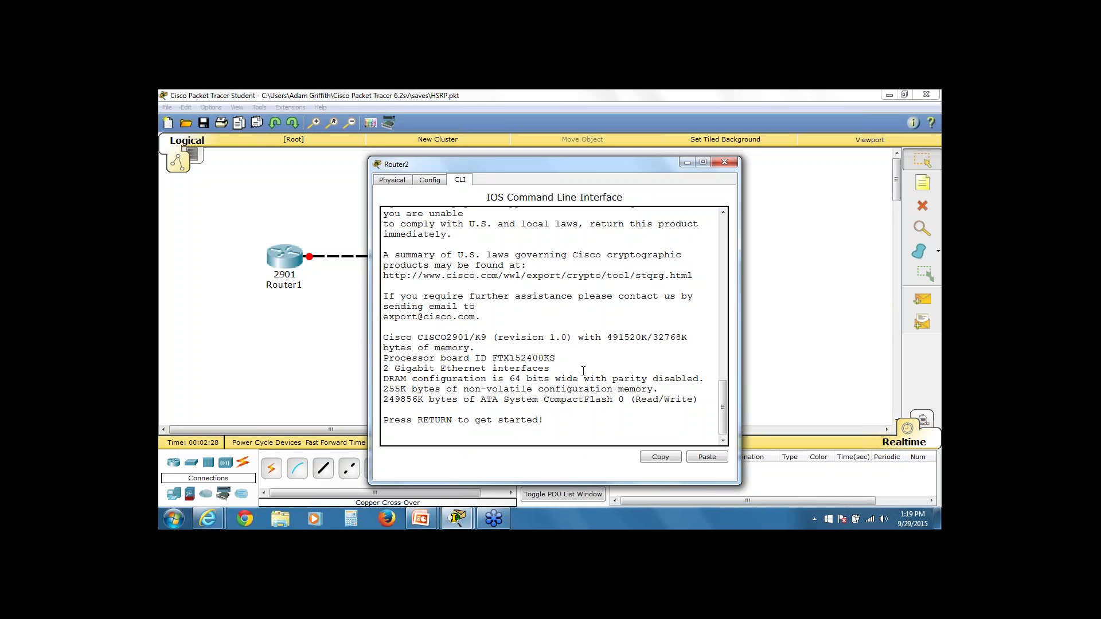
{"action": "key", "text": "Return"}
{"action": "type", "text": "en"}
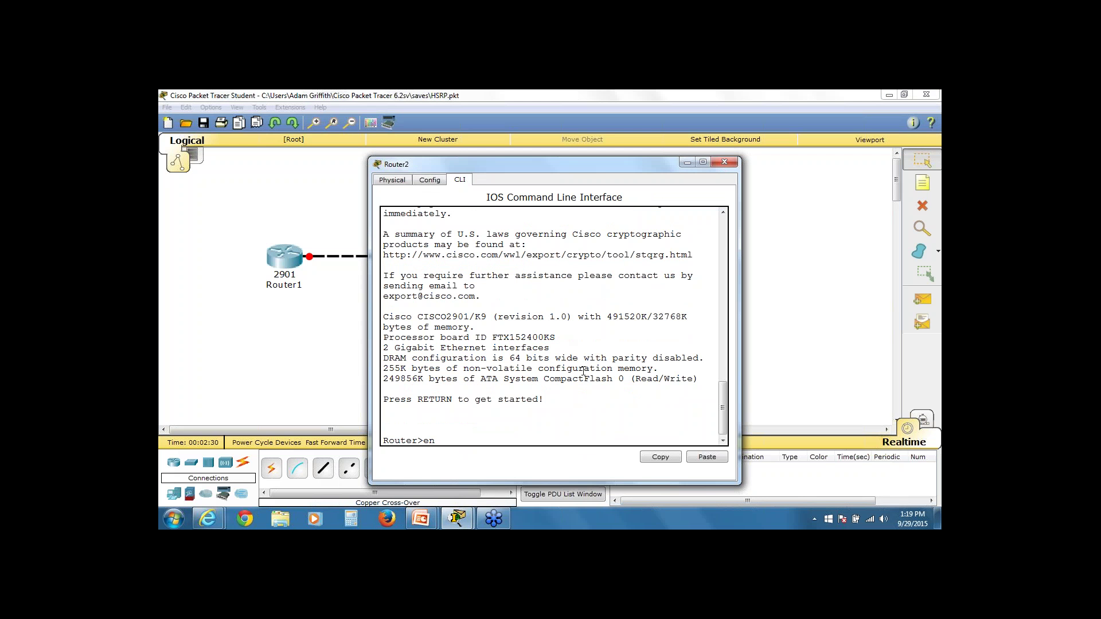
{"action": "key", "text": "Return"}
{"action": "type", "text": "conf t"}
{"action": "key", "text": "Return"}
- Select interface Gi0/0 on Router2 and assign it IP address 10.10.10.3 with subnet mask 255.255.255.0
{"action": "type", "text": "interface Gi"}
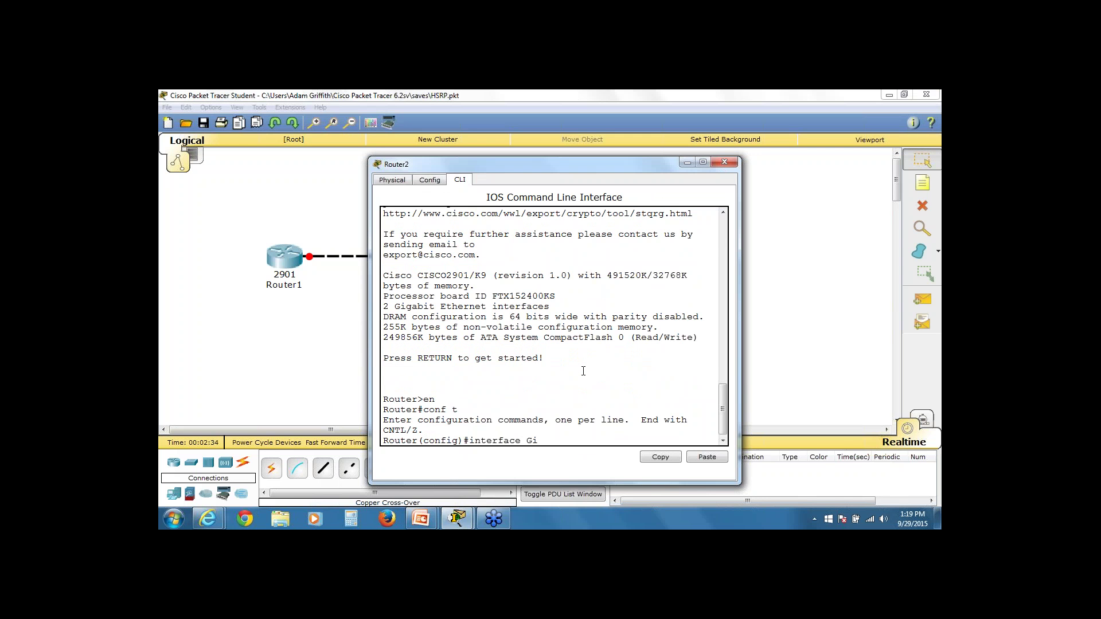
{"action": "type", "text": "0/0"}
{"action": "key", "text": "Return"}
{"action": "type", "text": "ip address"}
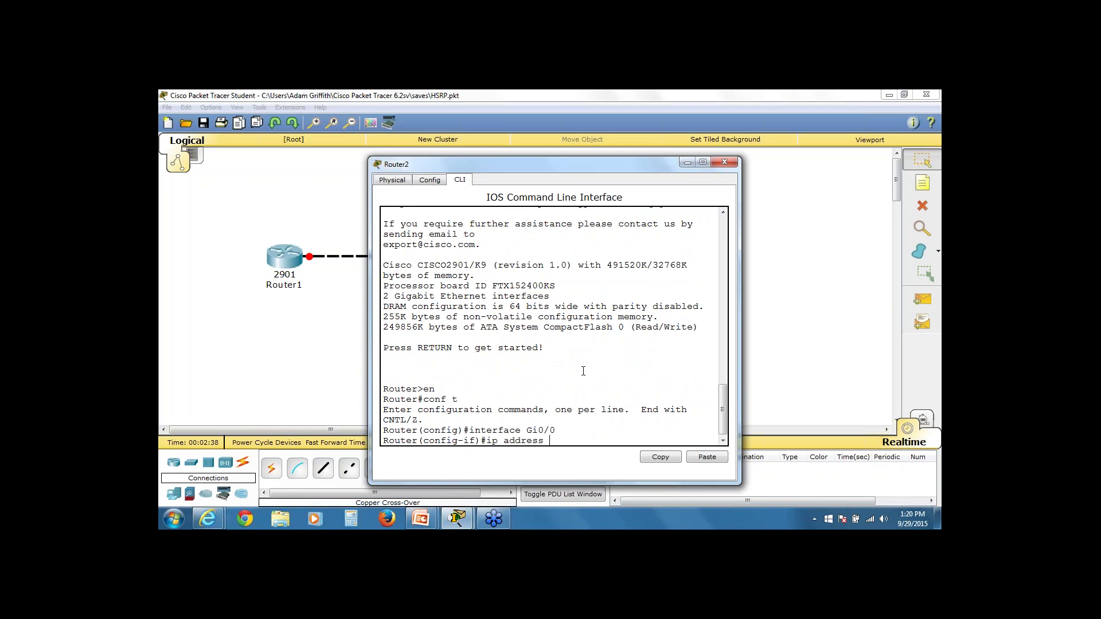
{"action": "type", "text": " 10."}
{"action": "type", "text": "."}
{"action": "type", "text": "10.10.3"}
{"action": "type", "text": " 255.255.255."}
{"action": "type", "text": "0"}
{"action": "key", "text": "Return"}
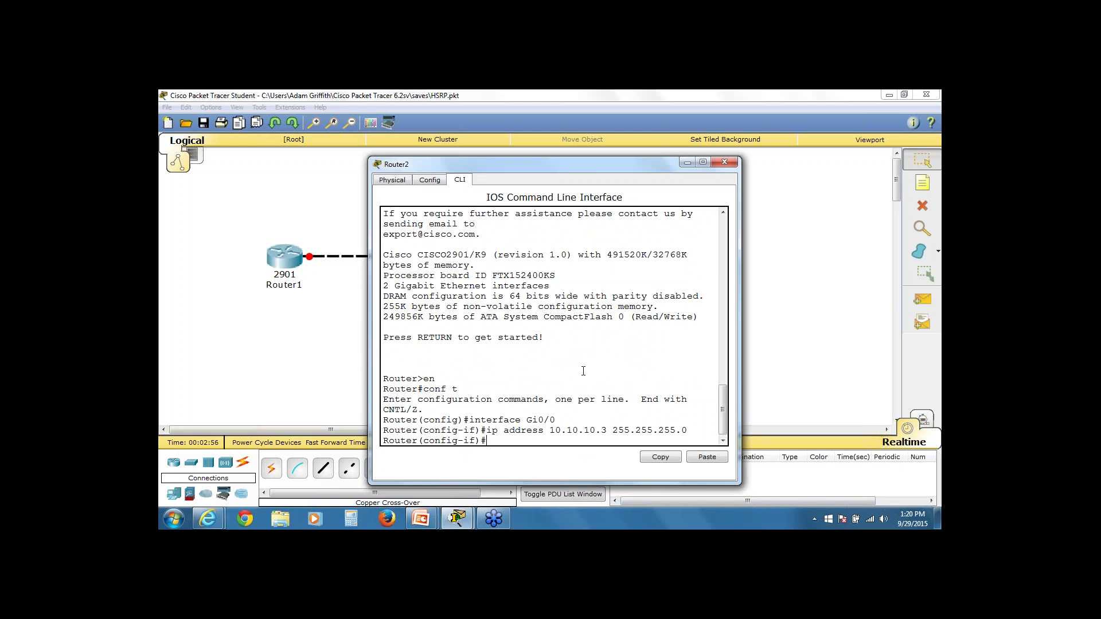
- Bring up Router2's Gi0/0 with no shutdown
{"action": "type", "text": "no shutdown"}
{"action": "key", "text": "Return"}
{"action": "key", "text": "Return"}
- Enable preempt for standby group 1 on Router2's Gi0/0 and close the router's window
{"action": "type", "text": "stand"}
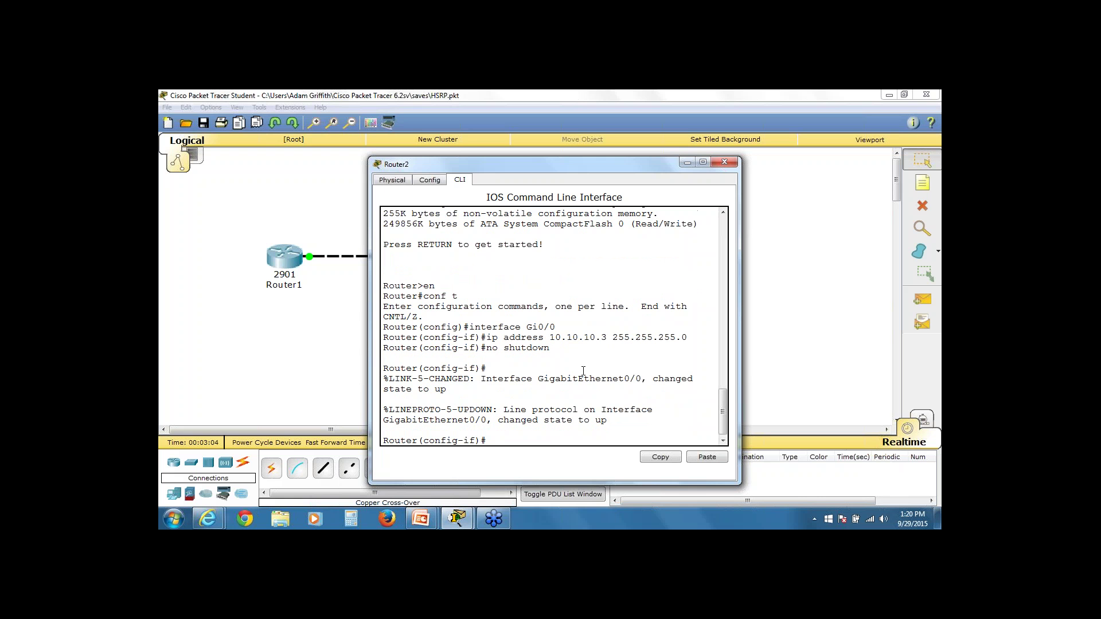
{"action": "type", "text": "by 1 preempt"}
{"action": "key", "text": "Return"}
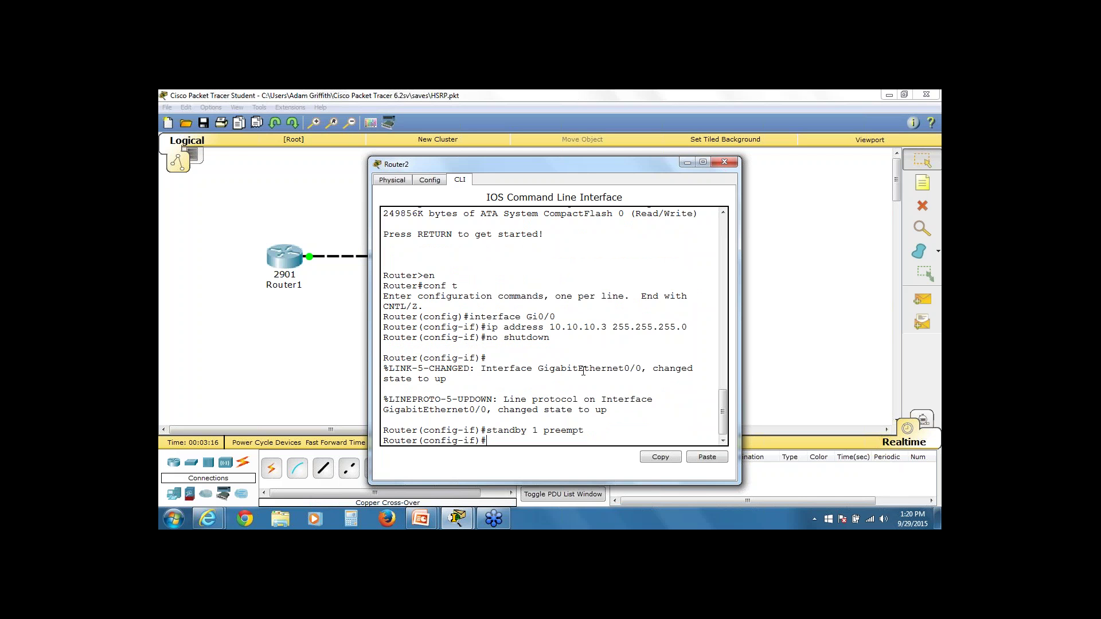
{"action": "left_click", "coordinate": [726, 162]}
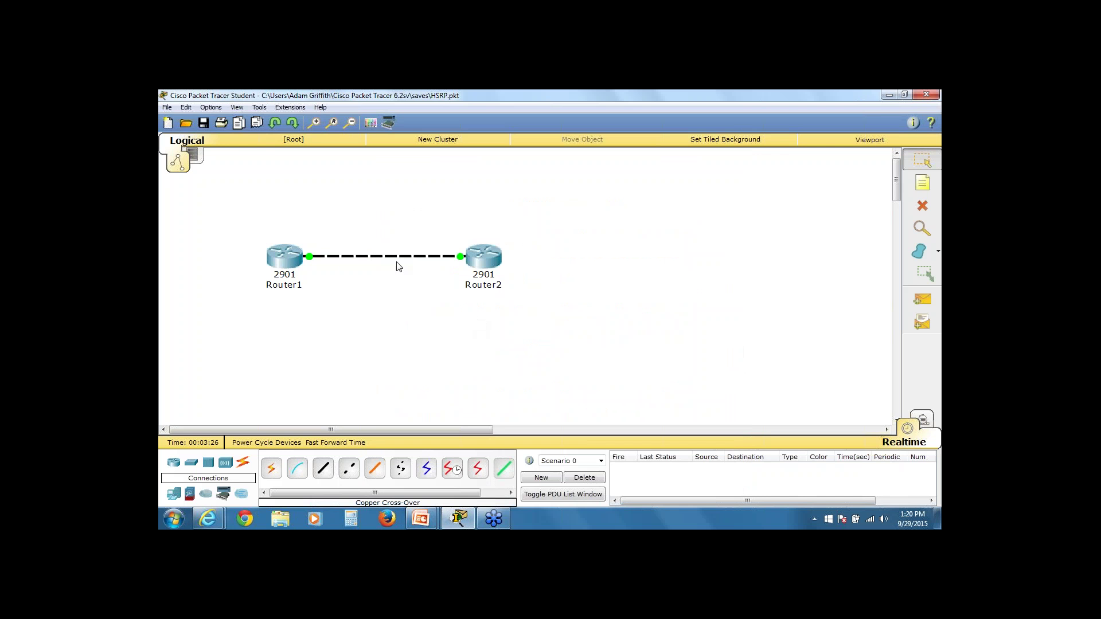
- Reopen Router1's command line, leave configuration mode with end, and check the HSRP state with show standby
{"action": "left_click", "coordinate": [281, 261]}
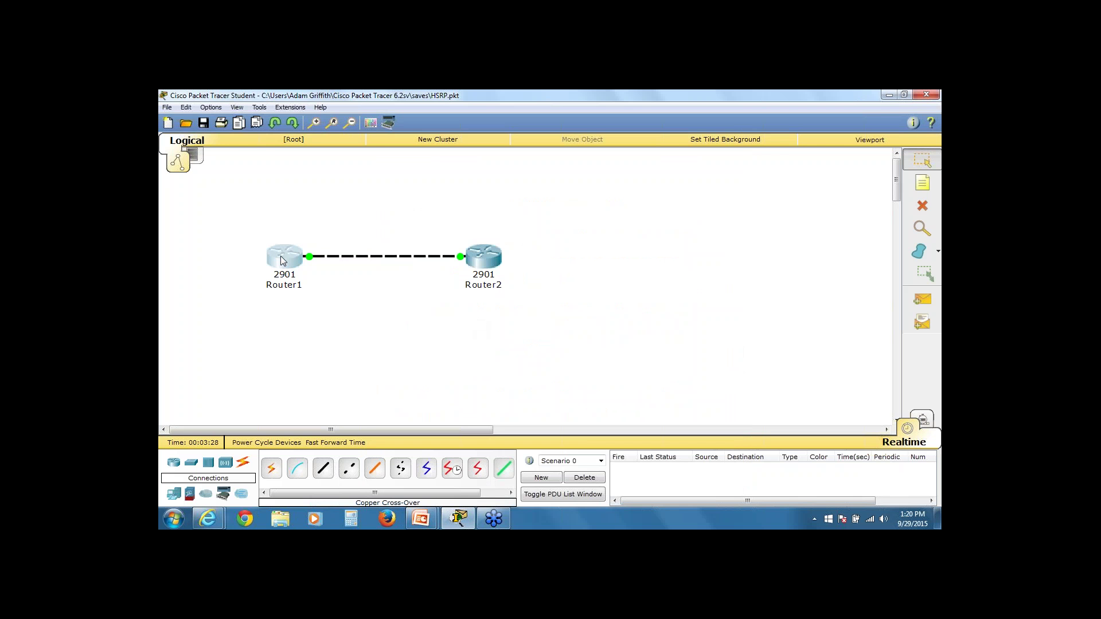
{"action": "key", "text": "Return"}
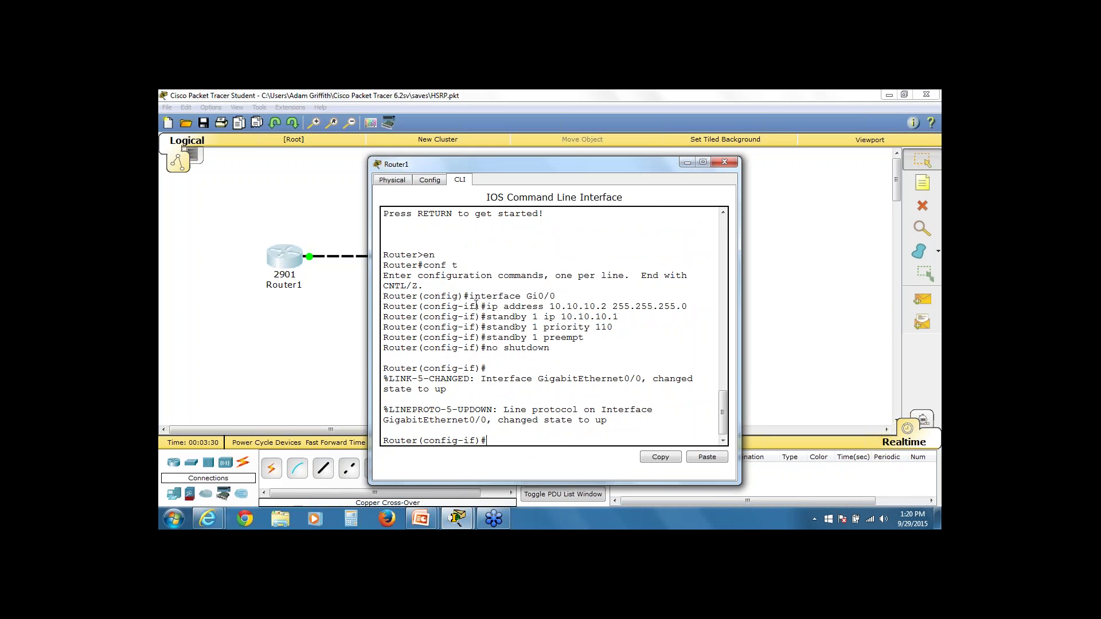
{"action": "type", "text": "end"}
{"action": "key", "text": "Return"}
{"action": "type", "text": "show standby"}
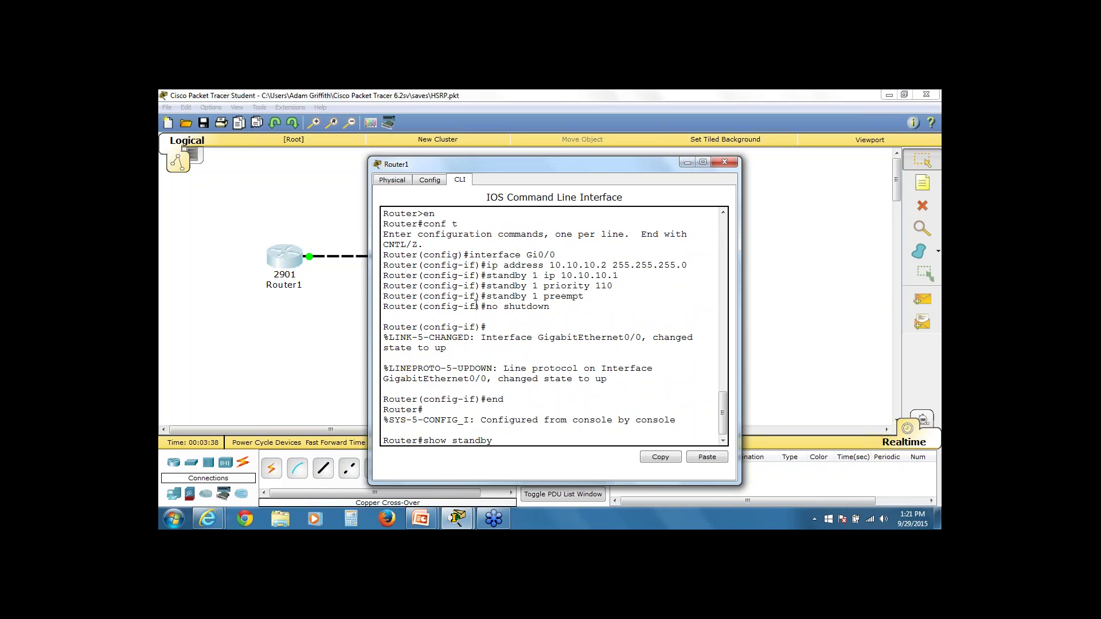
{"action": "key", "text": "Return"}
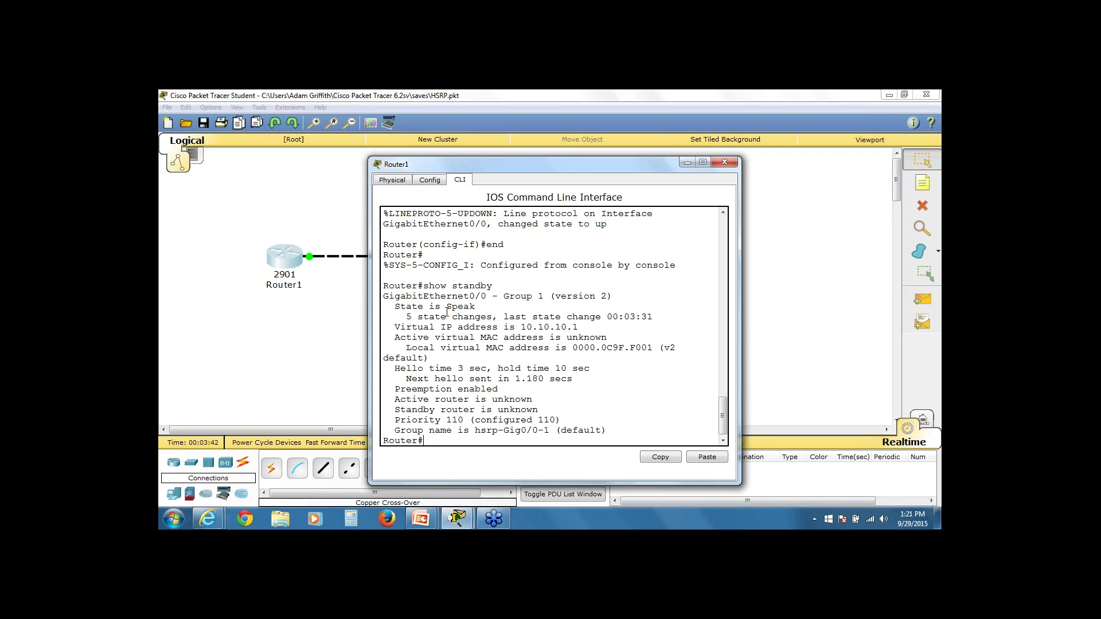
{"action": "left_click_drag", "start_coordinate": [393, 307], "coordinate": [475, 307]}
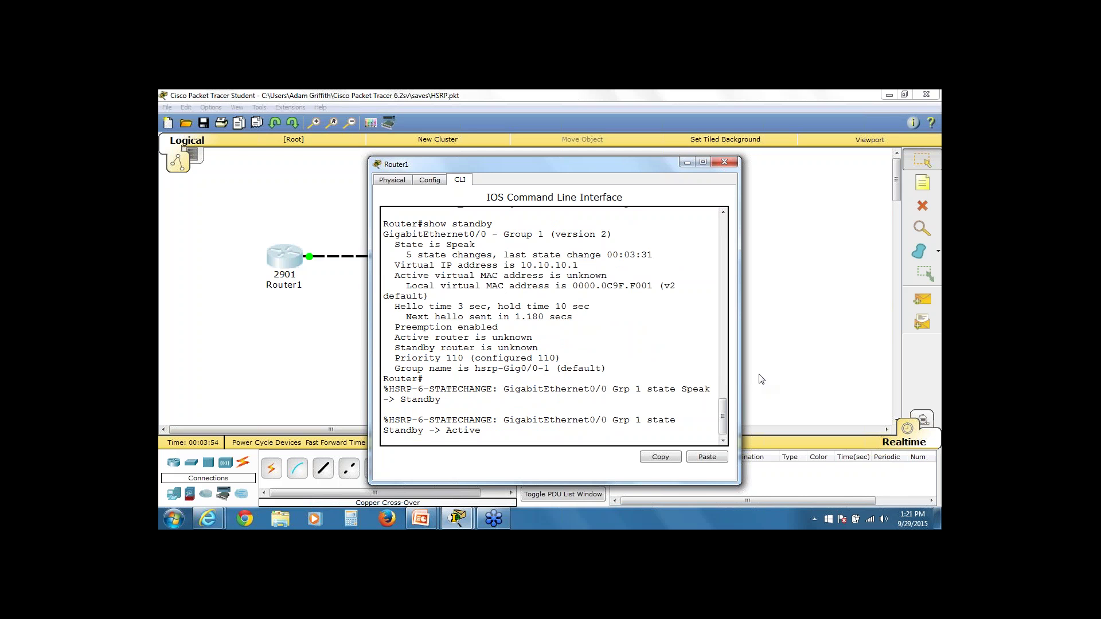
- Run show standby again on Router1 to recheck the HSRP state of group 1
{"action": "left_click", "coordinate": [761, 343]}
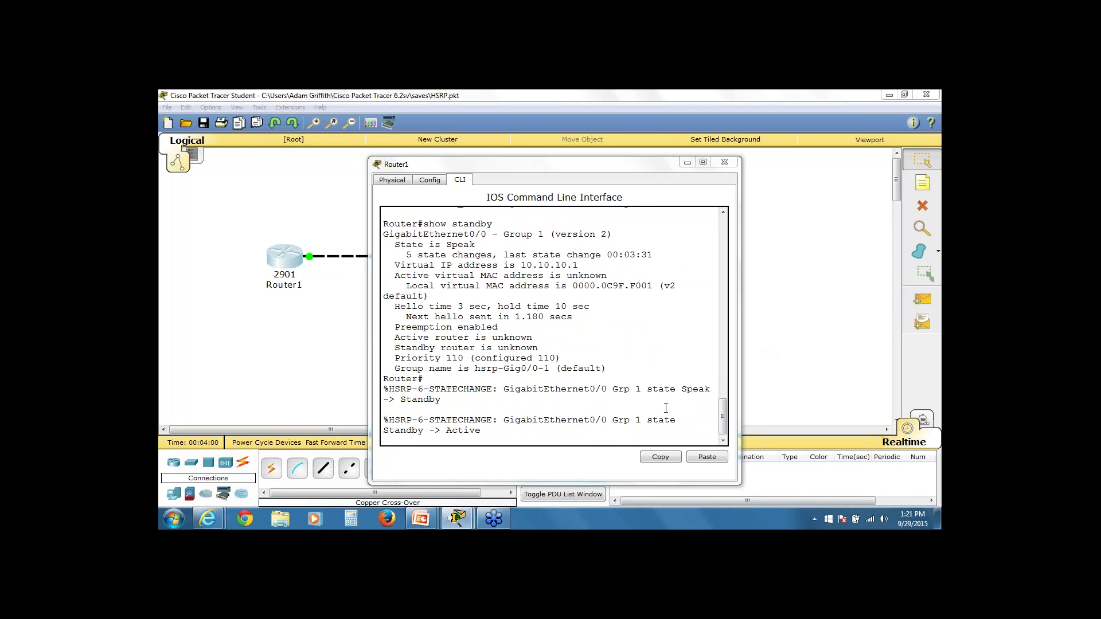
{"action": "left_click", "coordinate": [510, 431]}
{"action": "key", "text": "Return"}
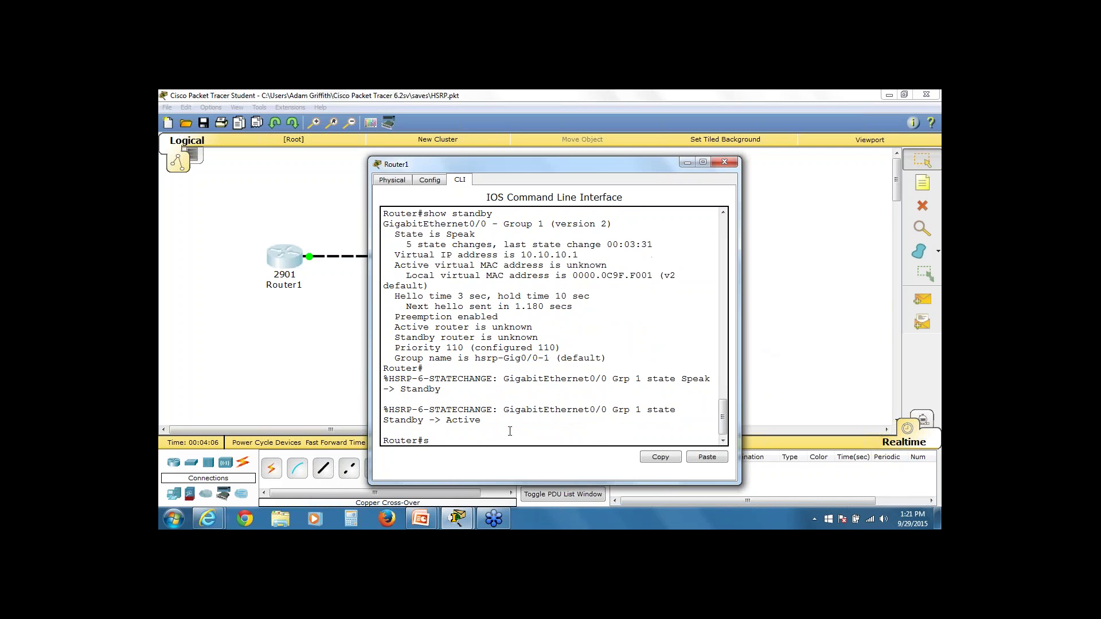
{"action": "key", "text": "Up"}
{"action": "key", "text": "Return"}
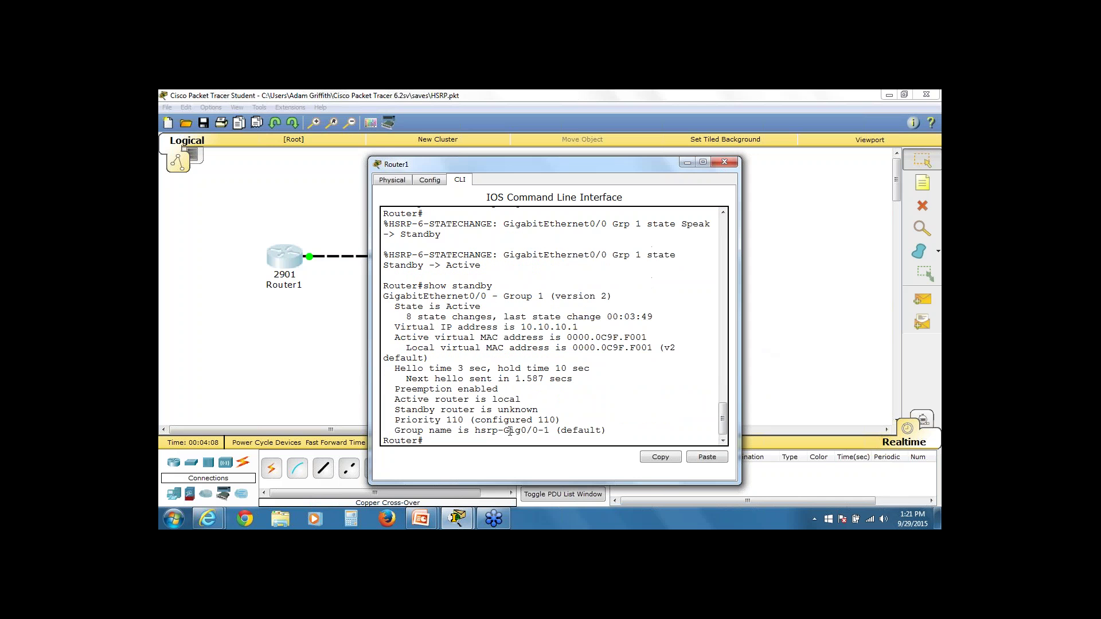
- Highlight Router1's HSRP state line, switch to Router2's command line, and exit configuration mode to run show standby
{"action": "left_click_drag", "start_coordinate": [489, 306], "coordinate": [394, 306]}
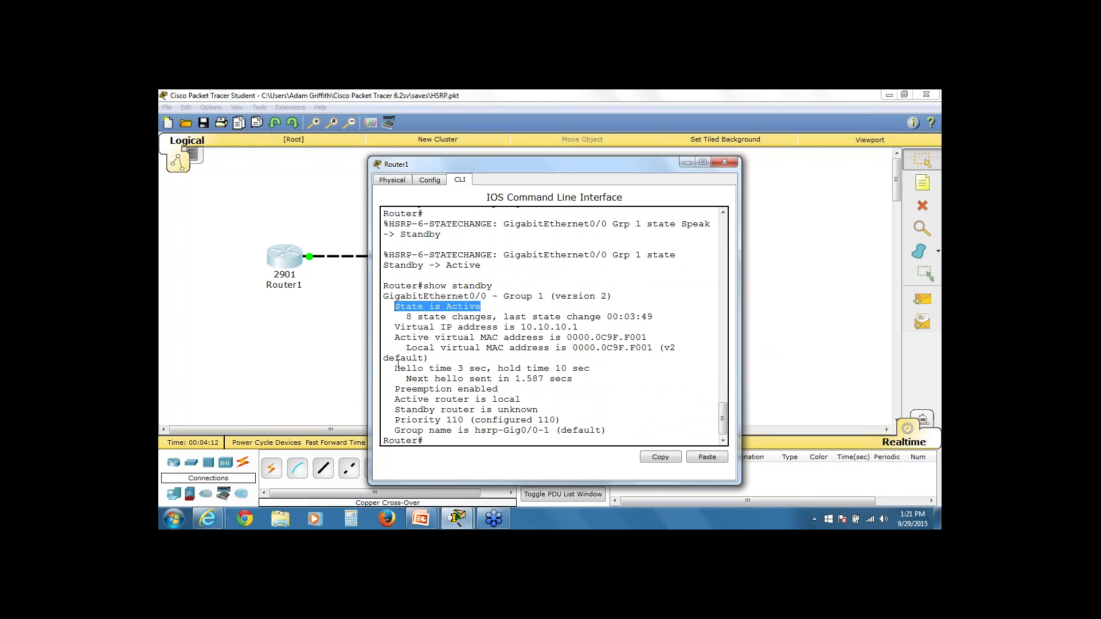
{"action": "left_click", "coordinate": [724, 162]}
{"action": "left_click", "coordinate": [483, 257]}
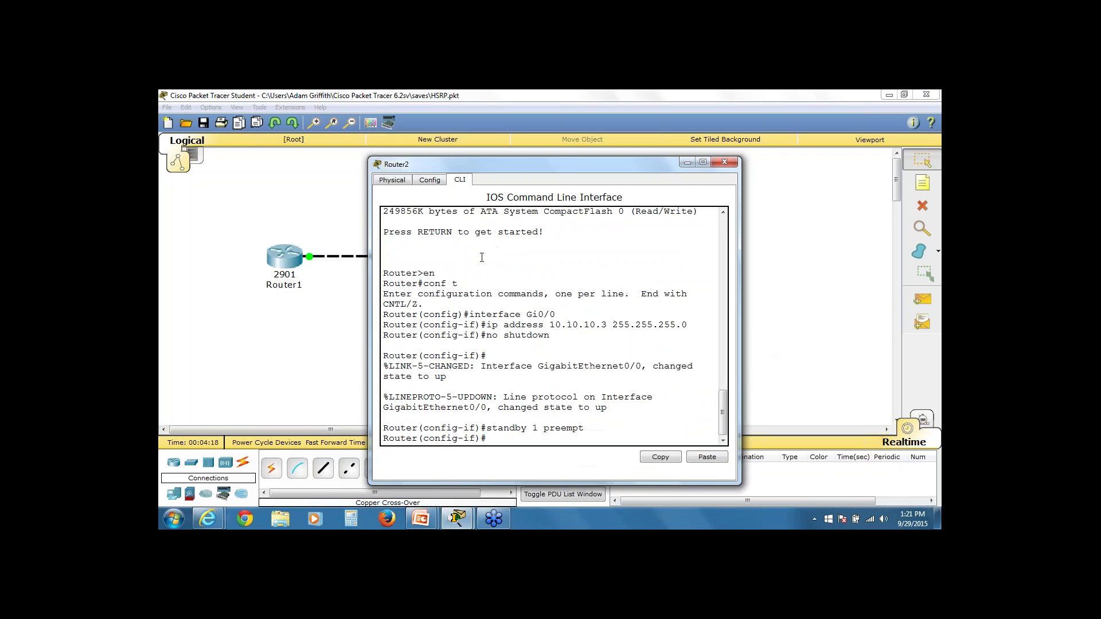
{"action": "type", "text": "end"}
{"action": "key", "text": "Return"}
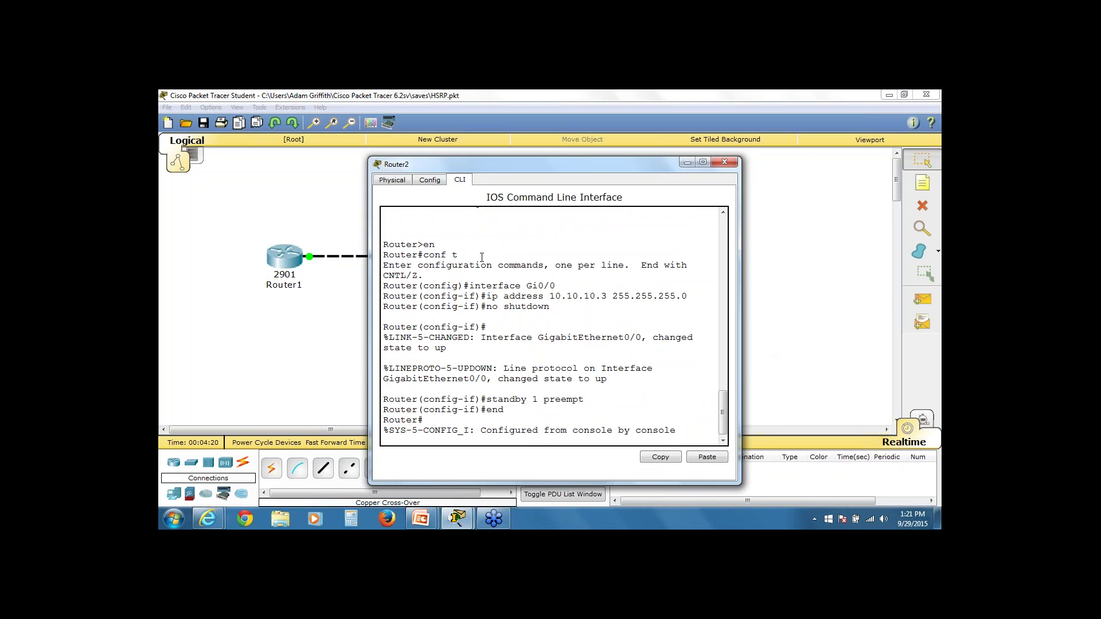
{"action": "key", "text": "Return"}
{"action": "type", "text": "show"}
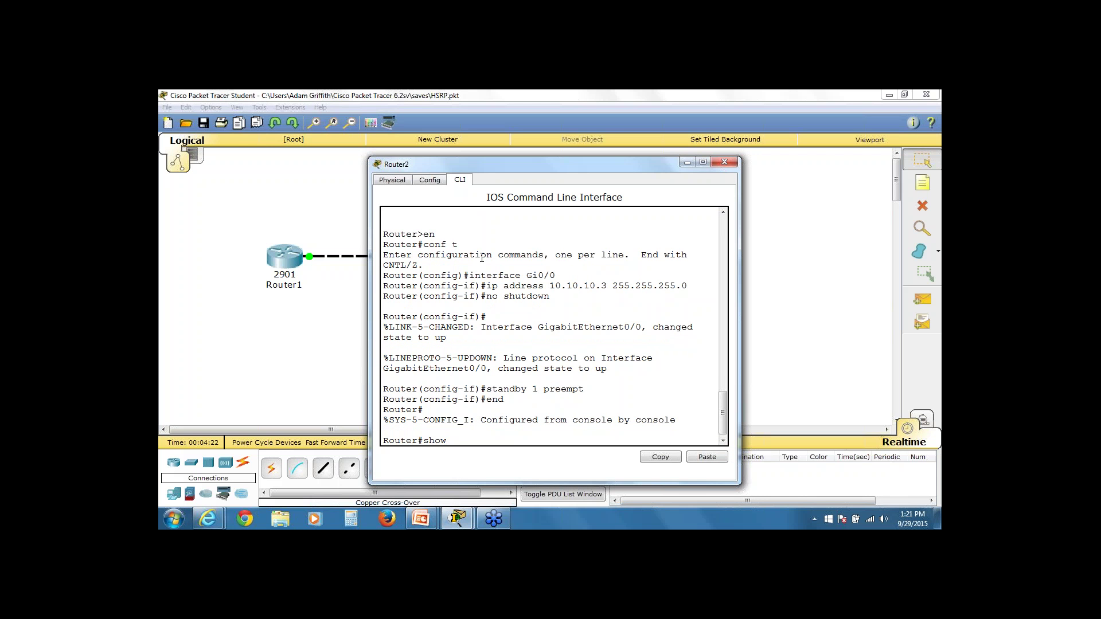
{"action": "type", "text": " standby"}
{"action": "key", "text": "Return"}
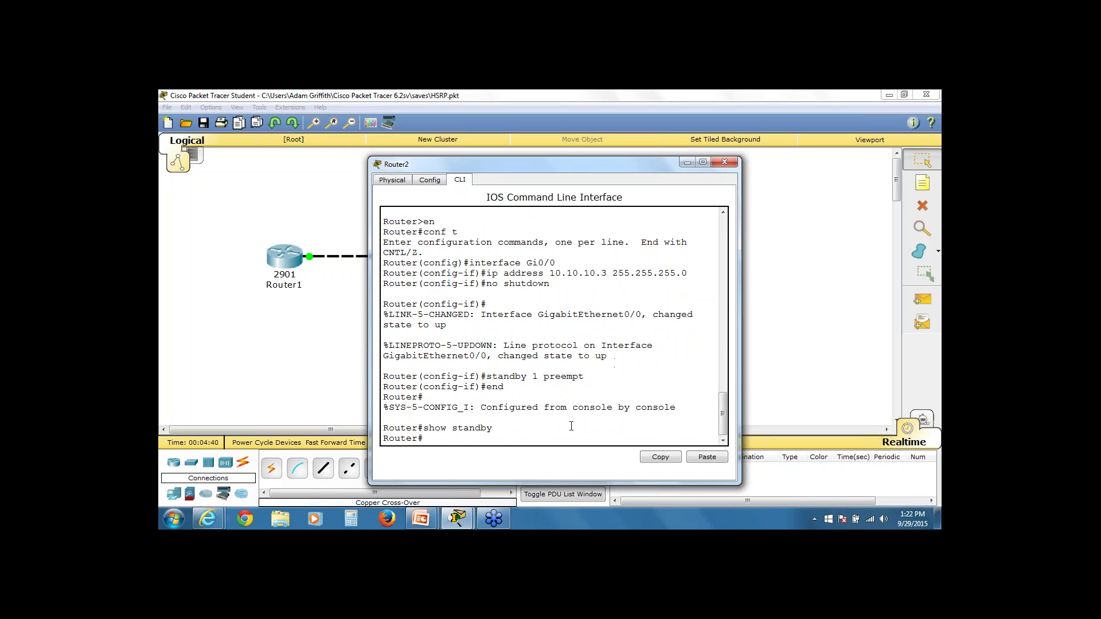
- Assign virtual IP 10.10.10.1 to standby group 1 on Router2's Gi0/0 interface
{"action": "left_click", "coordinate": [532, 432]}
{"action": "type", "text": "conf t"}
{"action": "key", "text": "Return"}
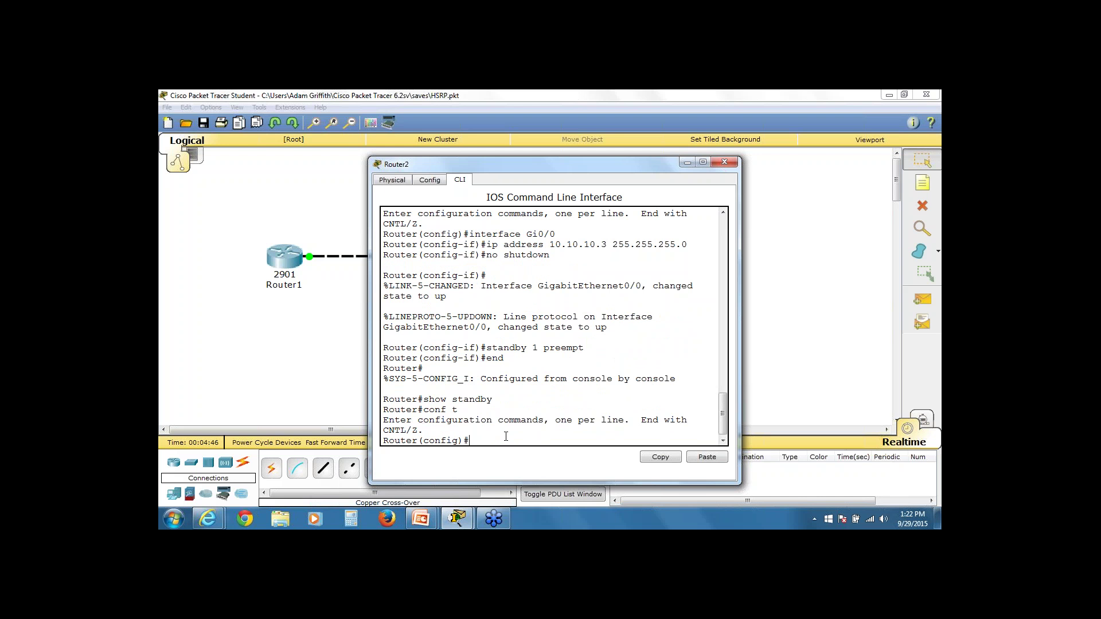
{"action": "type", "text": "interface Gi0/0"}
{"action": "key", "text": "Return"}
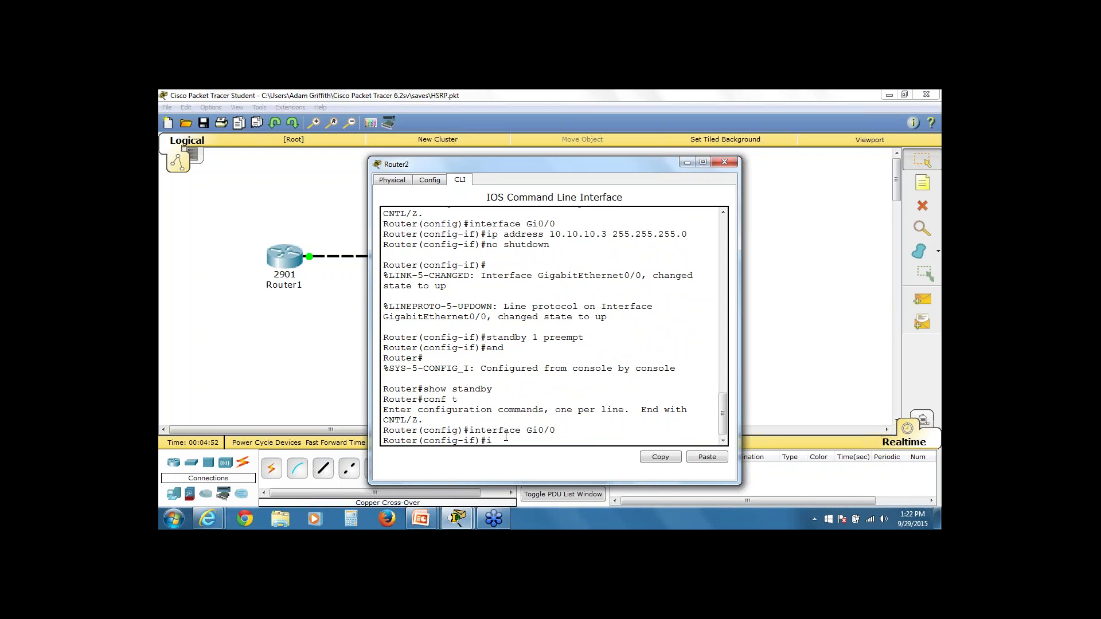
{"action": "type", "text": "standby 1 ip 10.10.10.1"}
{"action": "key", "text": "Return"}
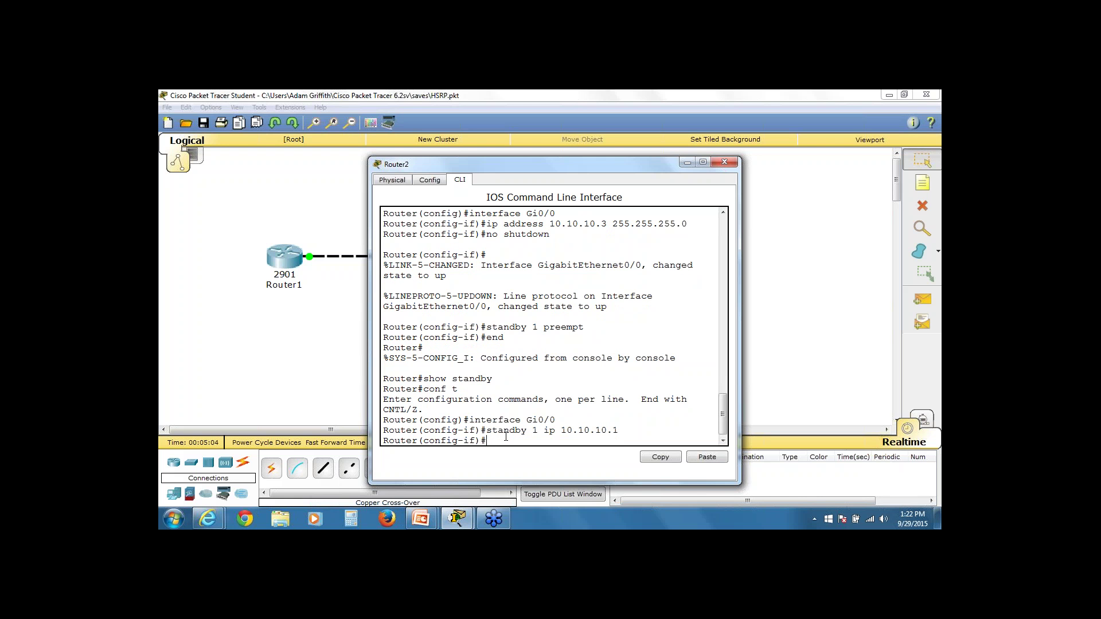
- Leave configuration mode on Router2 with end and check the HSRP state with show standby
{"action": "type", "text": "end"}
{"action": "key", "text": "Return"}
{"action": "type", "text": "show standby"}
{"action": "key", "text": "Return"}
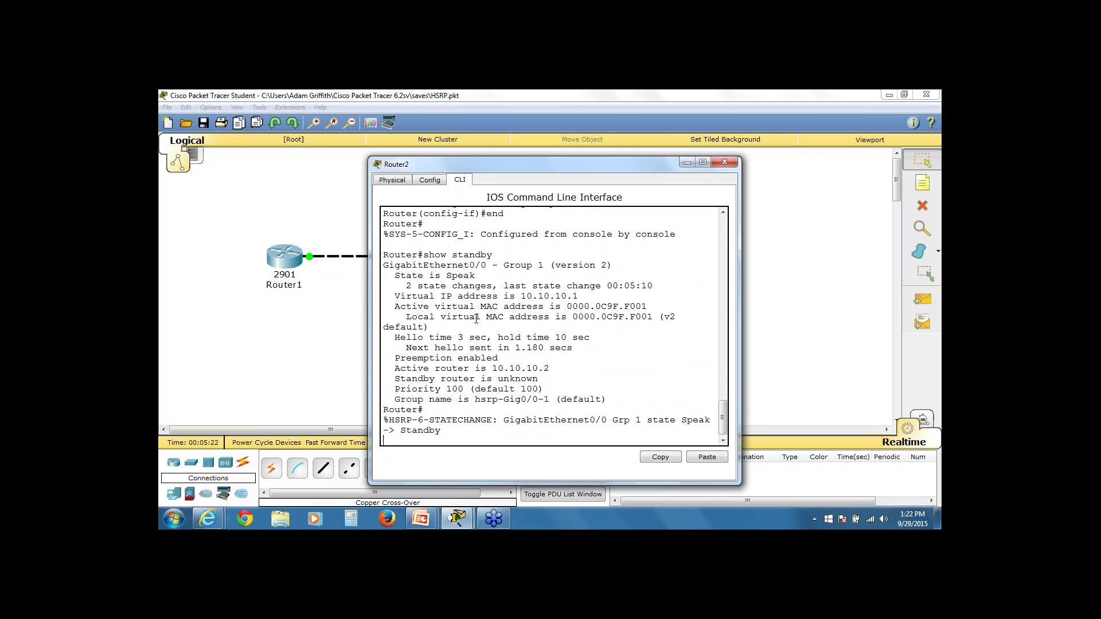
- Rerun show standby on Router2, highlight the HSRP state line, and close the router's window
{"action": "key", "text": "Up"}
{"action": "key", "text": "Return"}
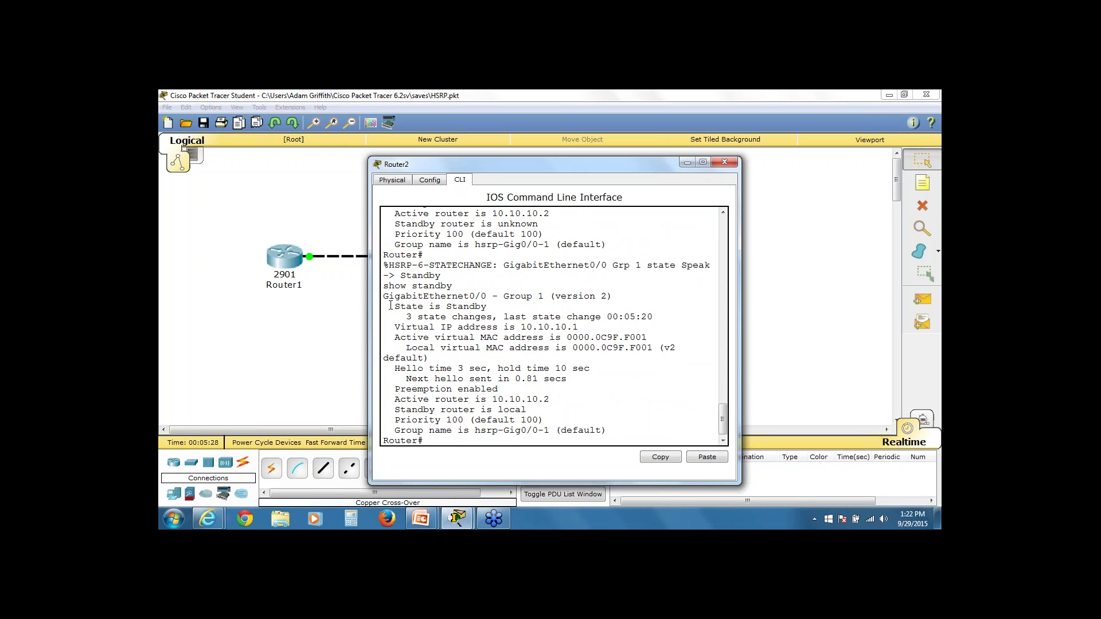
{"action": "left_click_drag", "start_coordinate": [390, 307], "coordinate": [487, 306]}
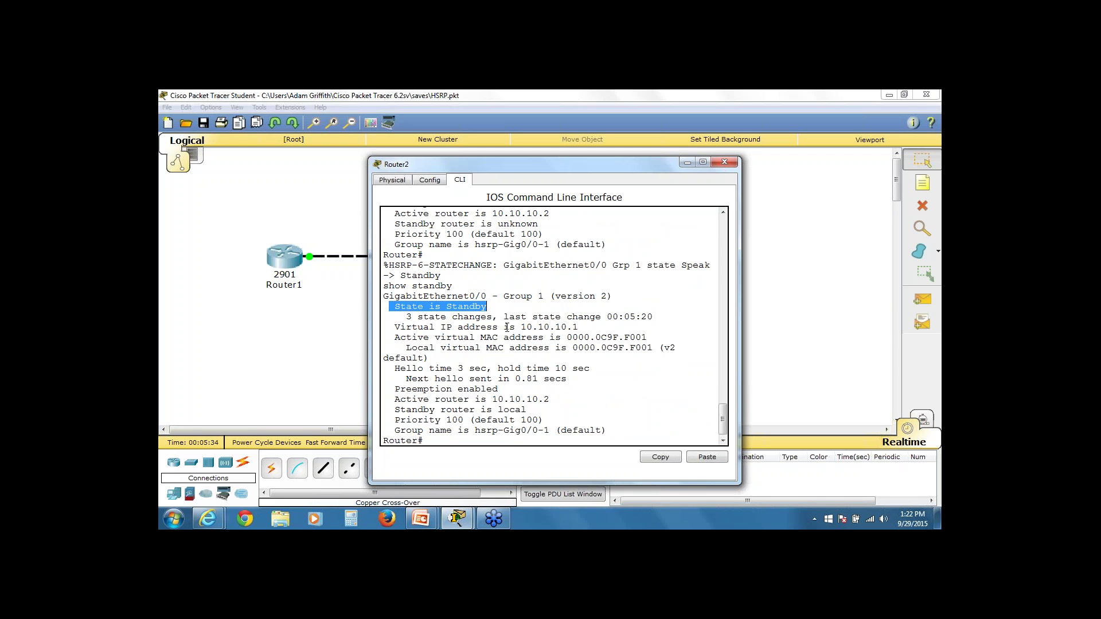
{"action": "left_click", "coordinate": [643, 426]}
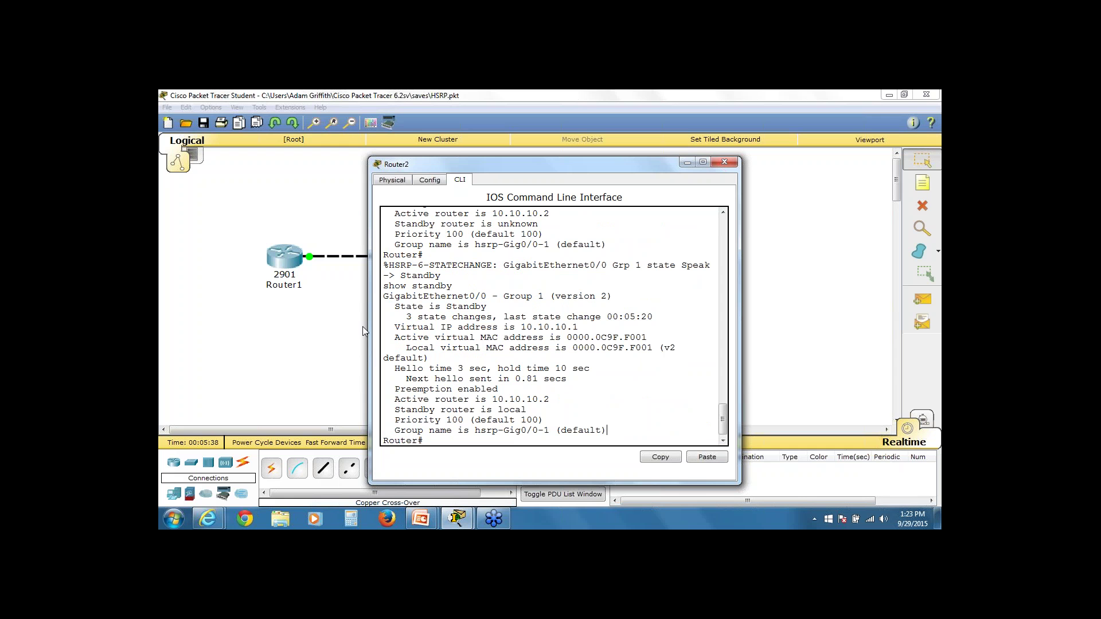
{"action": "left_click", "coordinate": [721, 164]}
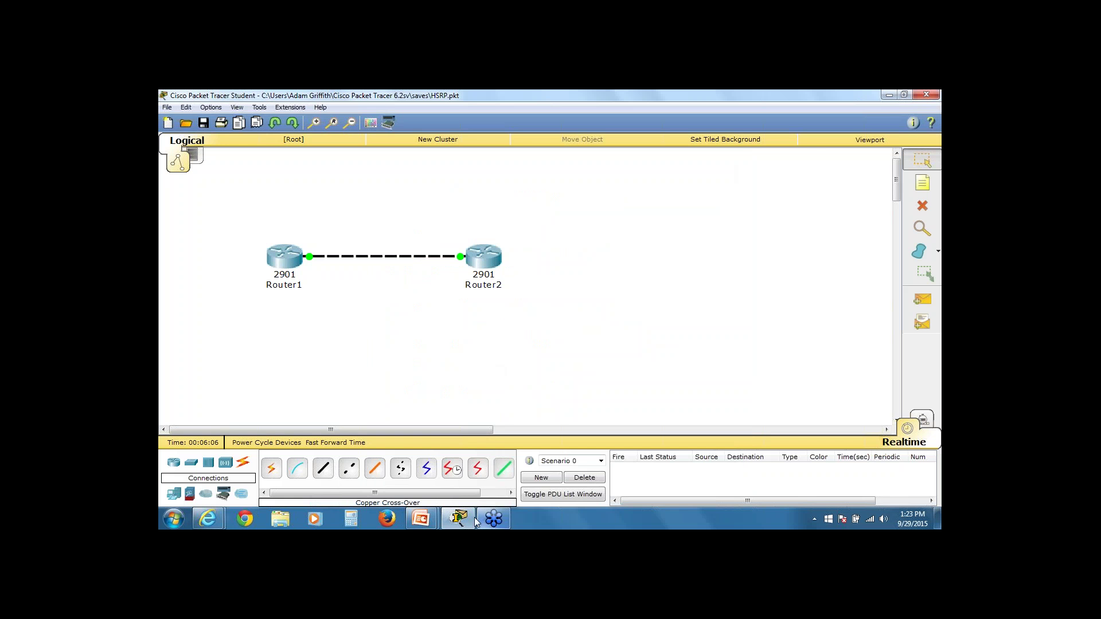
- Switch to the PowerPoint slide show and advance from the HSRP slide to the GLBP : True Load-Balancing slide
{"action": "mouse_move", "coordinate": [422, 525]}
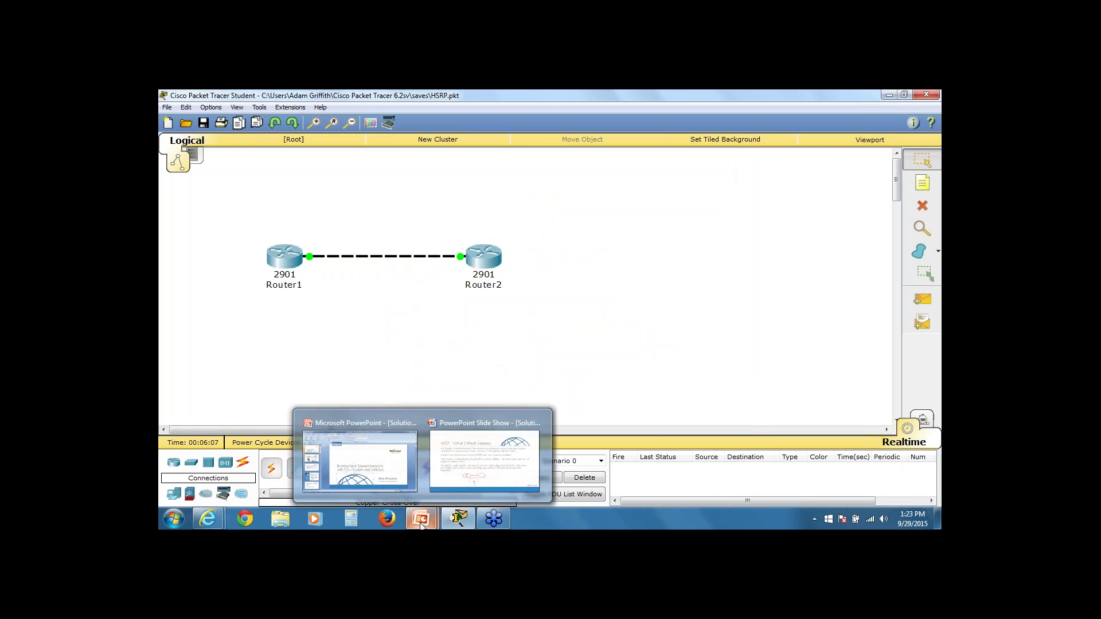
{"action": "left_click", "coordinate": [484, 453]}
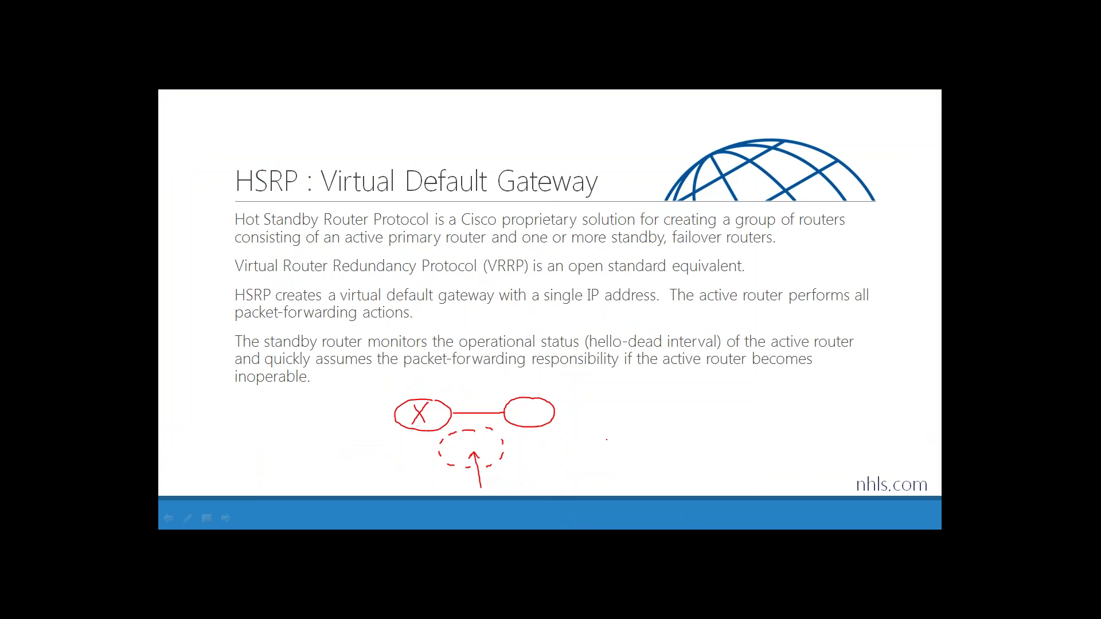
{"action": "key", "text": "Right"}
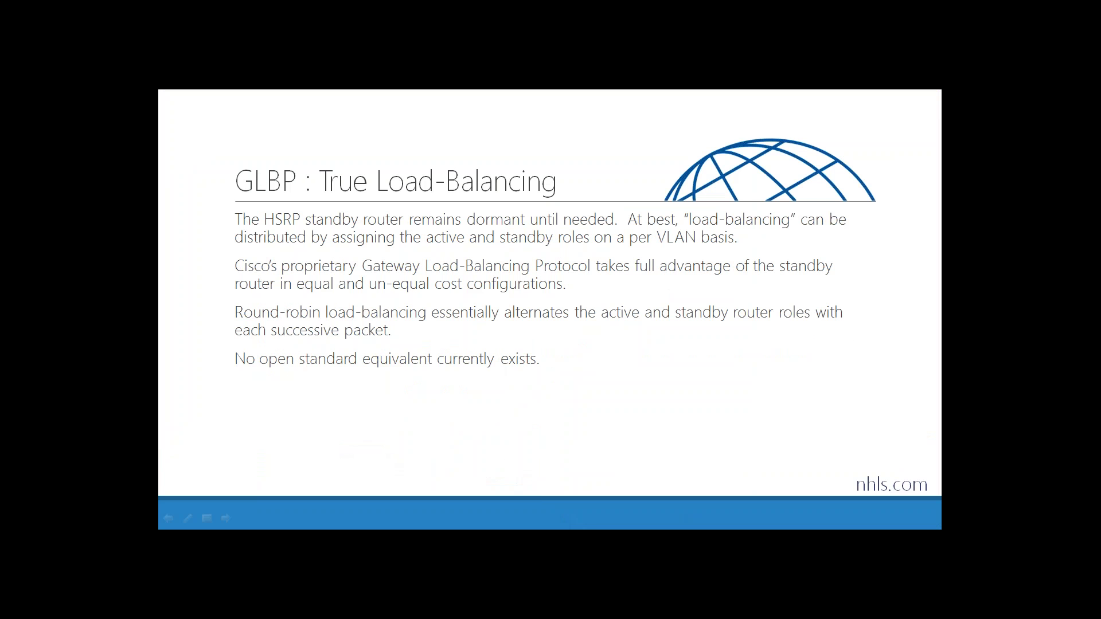